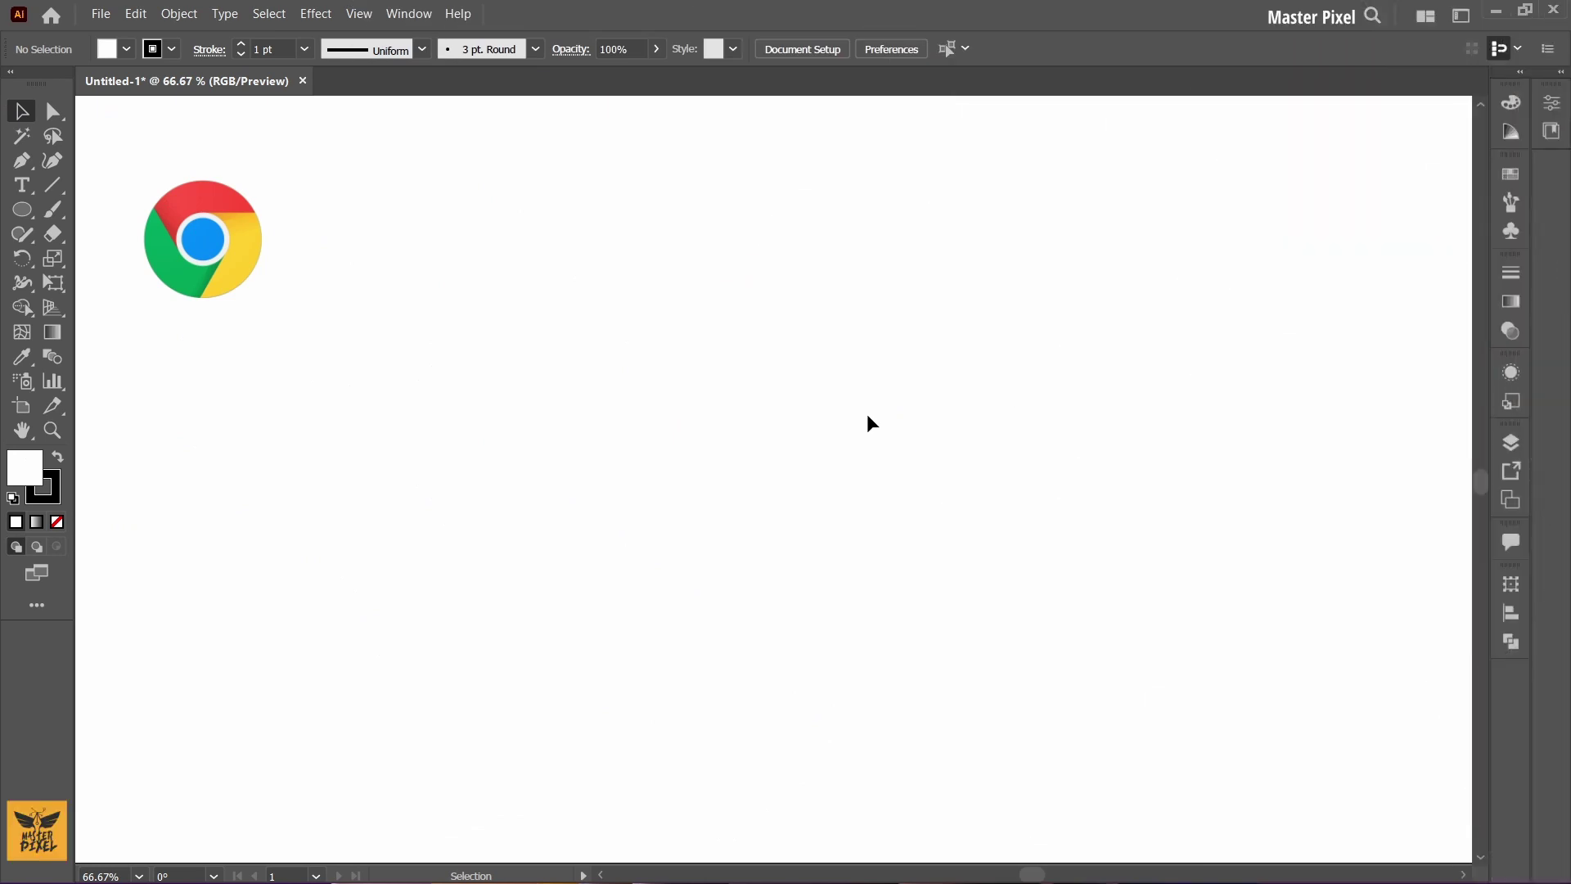
Step: Draw a 516 × 516 px circle and move it to the artboard centre
left_click(22, 209)
left_click_drag(586, 259, 1136, 662)
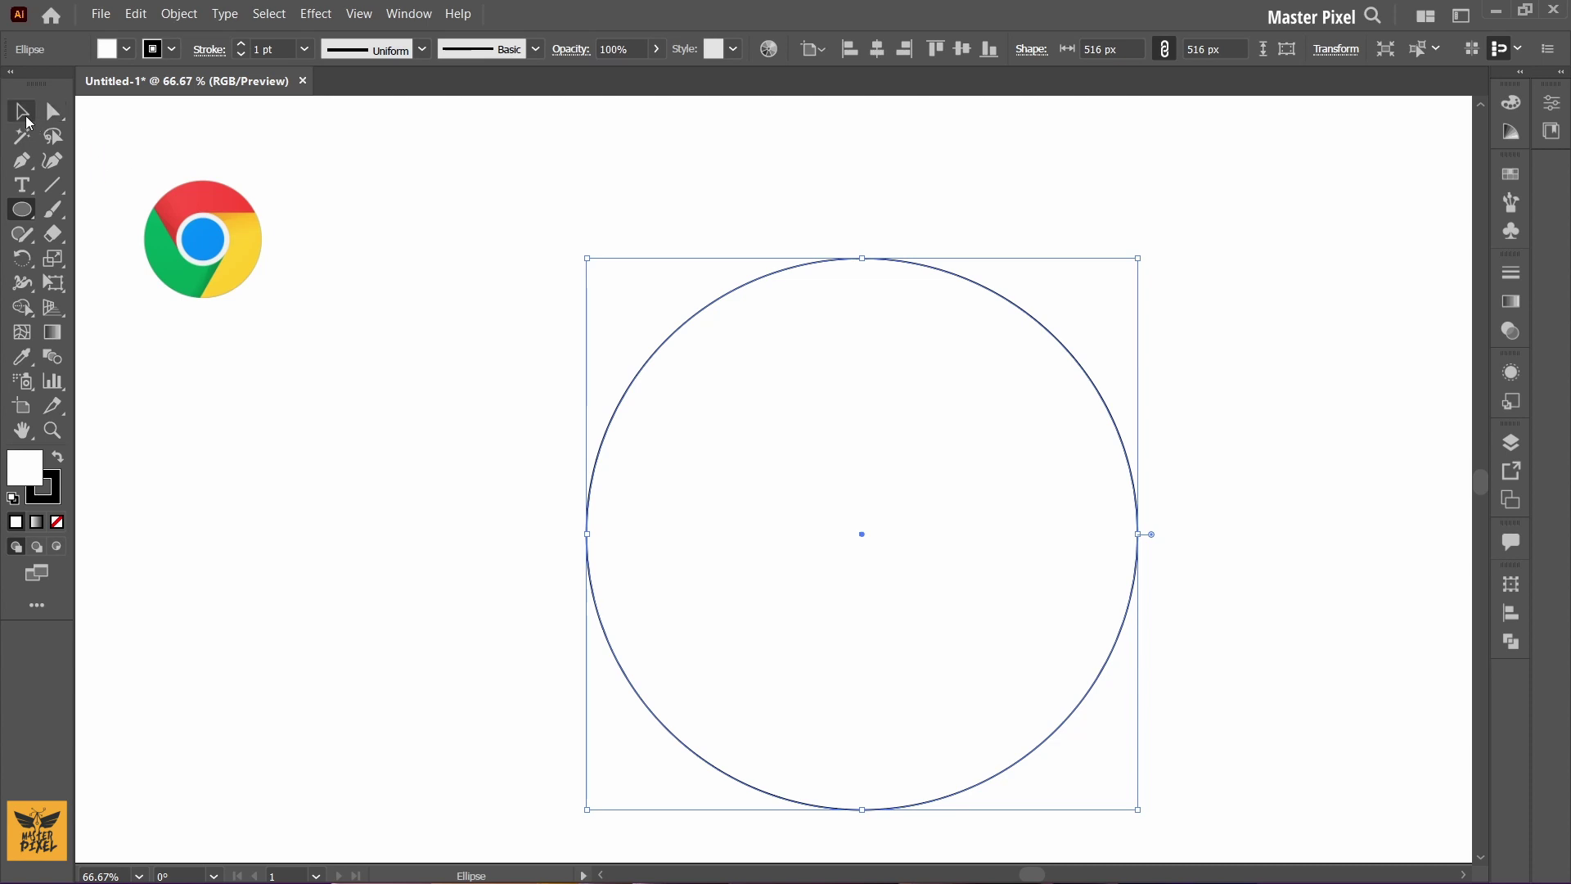
left_click(25, 113)
left_click_drag(685, 316, 602, 281)
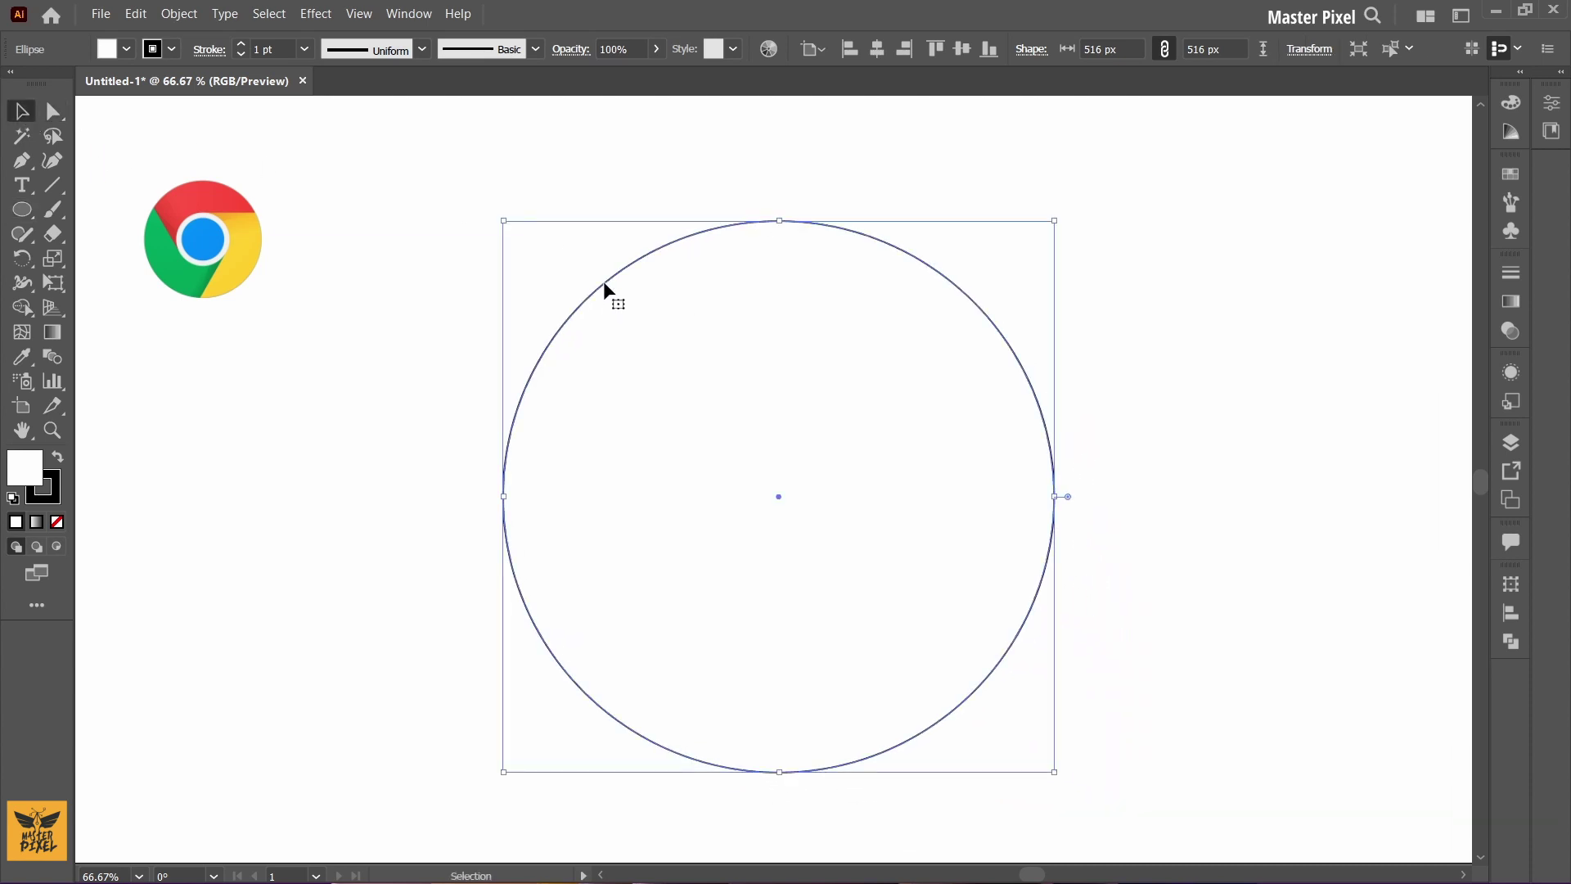
Step: Paste a copy of the circle in front and scale it down to a concentric 156 px circle
left_click(136, 14)
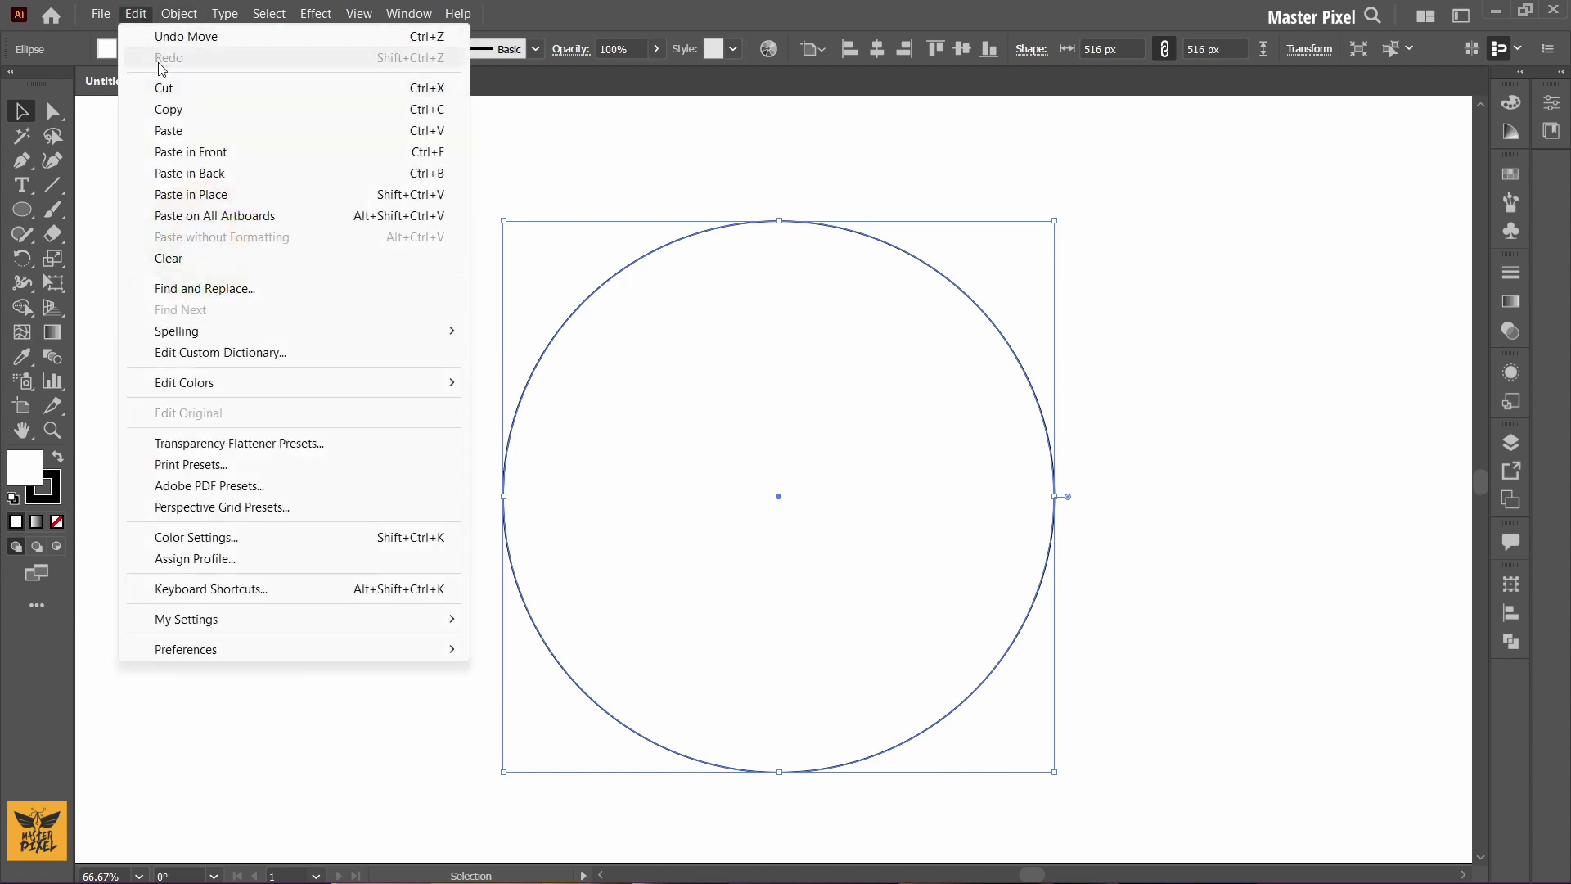
left_click(193, 154)
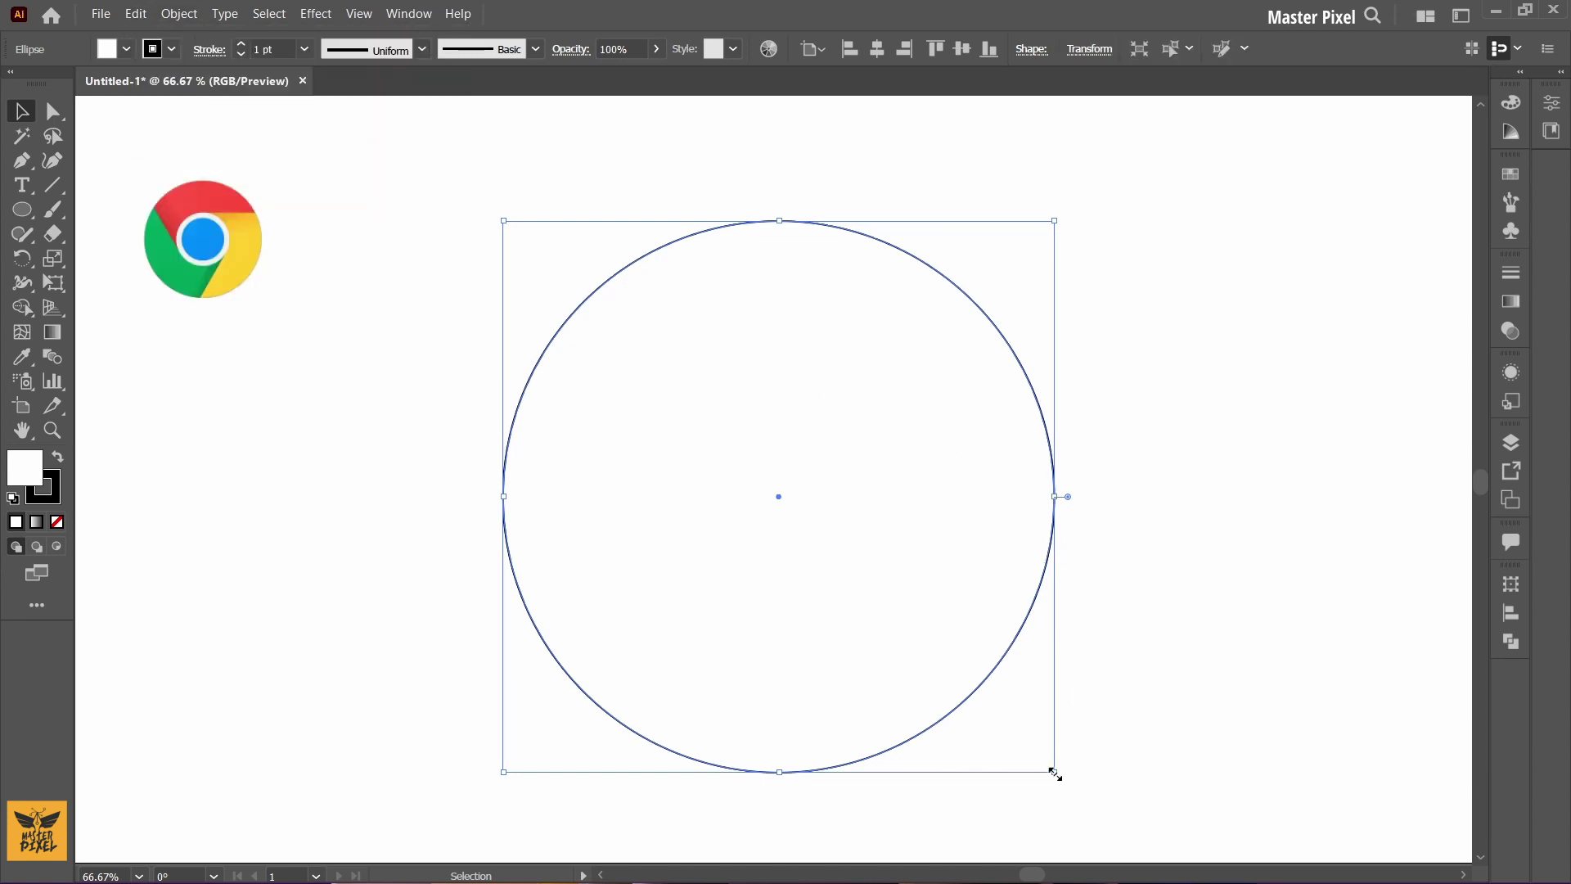
mouse_move(1055, 773)
left_mouse_down()
mouse_move(882, 668)
mouse_move(860, 678)
left_mouse_up()
left_click_drag(429, 184, 856, 613)
Step: Set the fill of both circles to None and select the inner circle
left_click(127, 49)
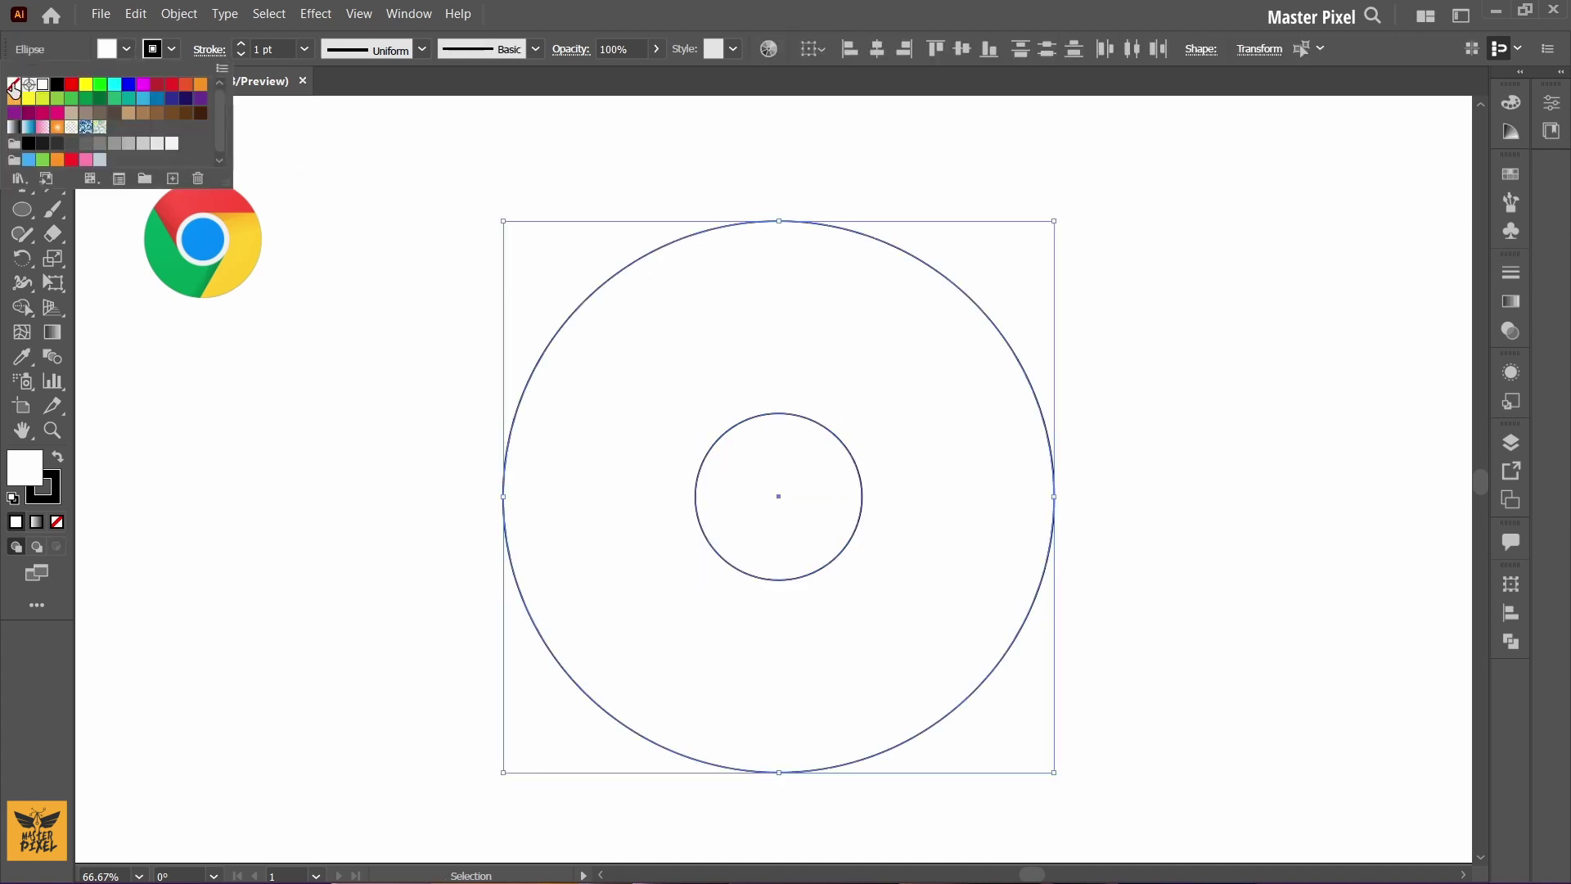
left_click(14, 86)
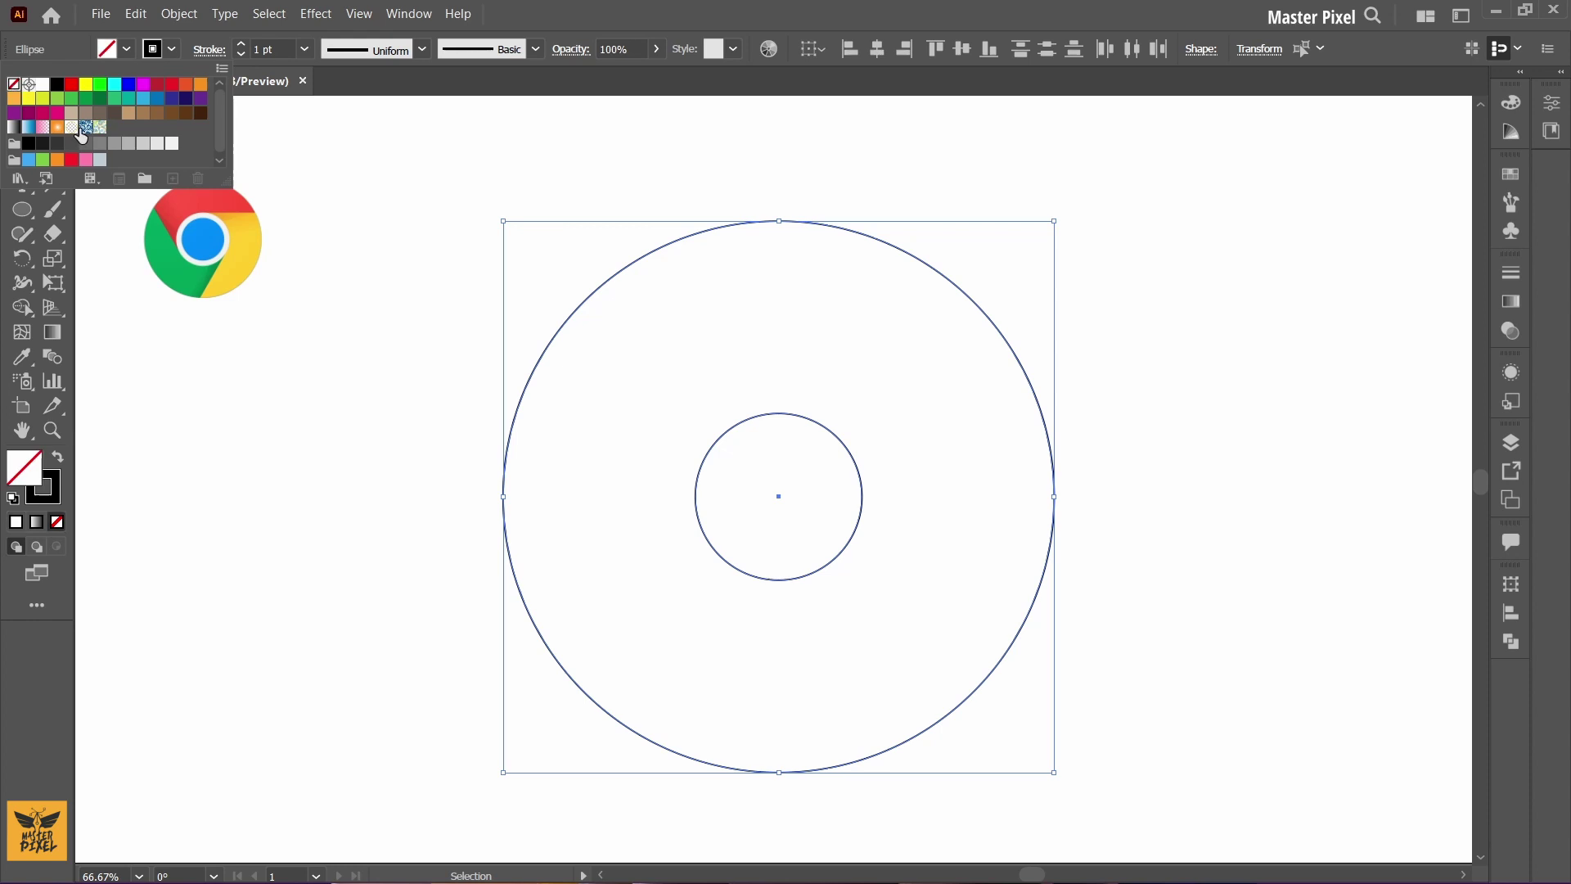
left_click(446, 366)
left_click(732, 430)
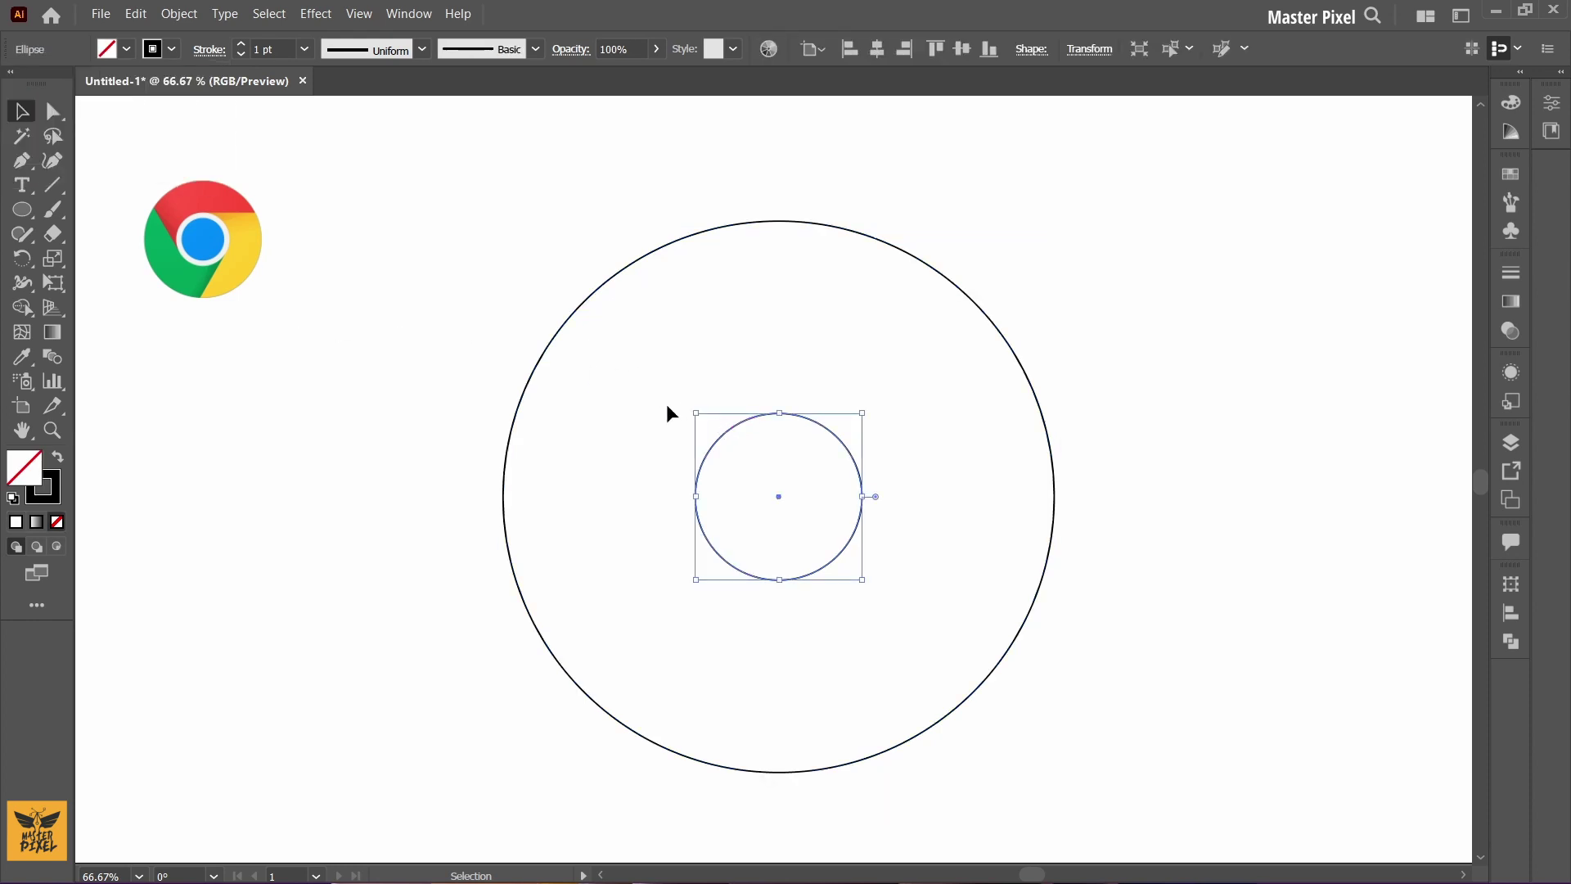
Step: Duplicate the inner circle in place and enlarge the copy to about 208 px
left_click(136, 14)
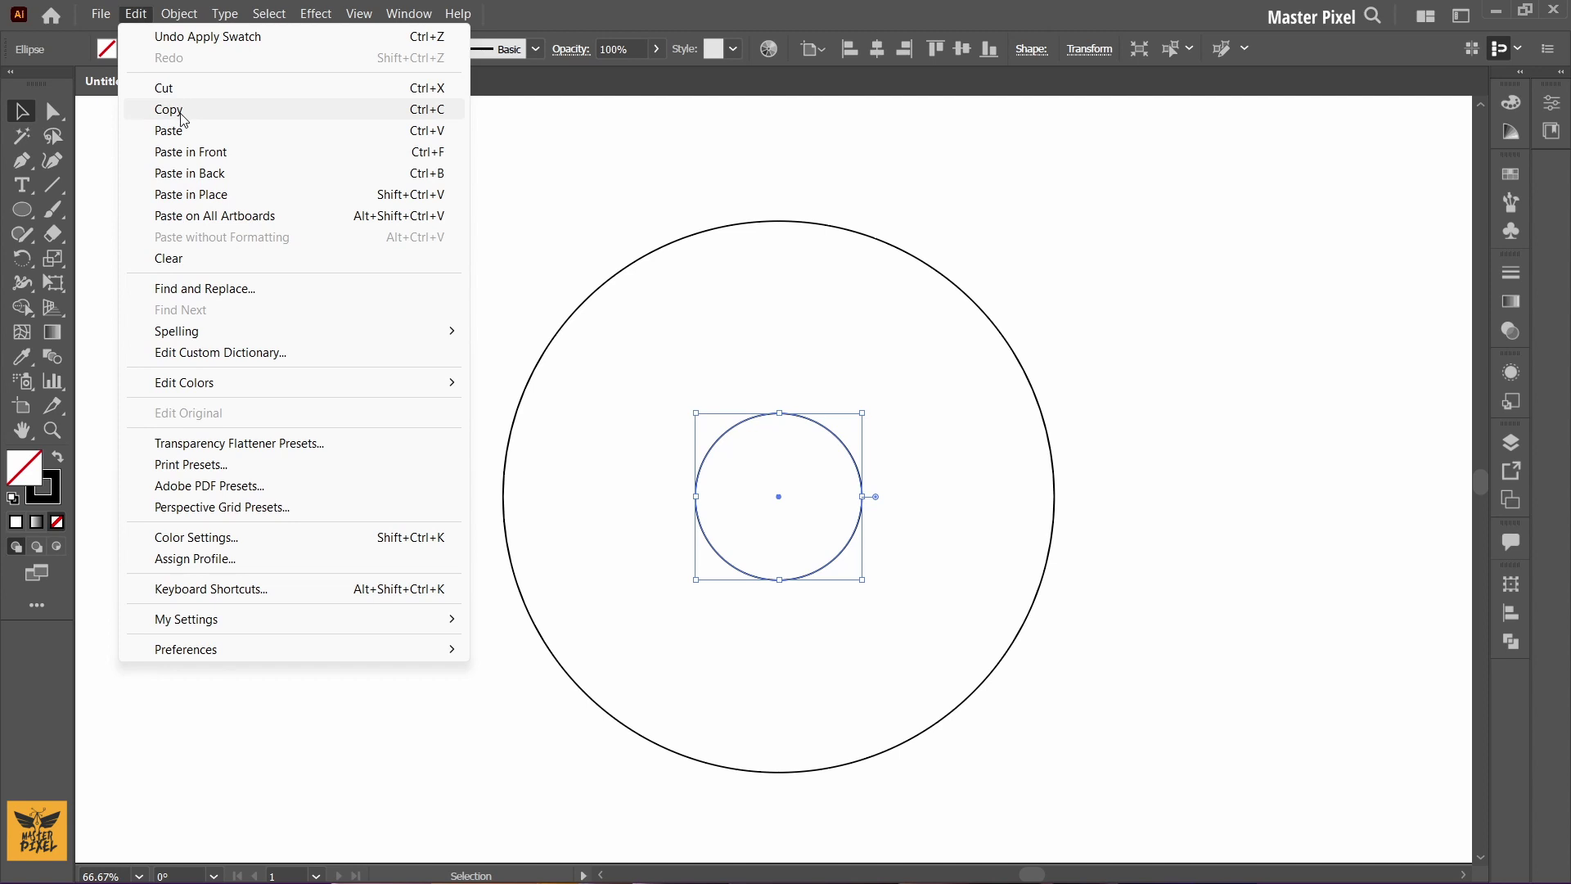
left_click(181, 119)
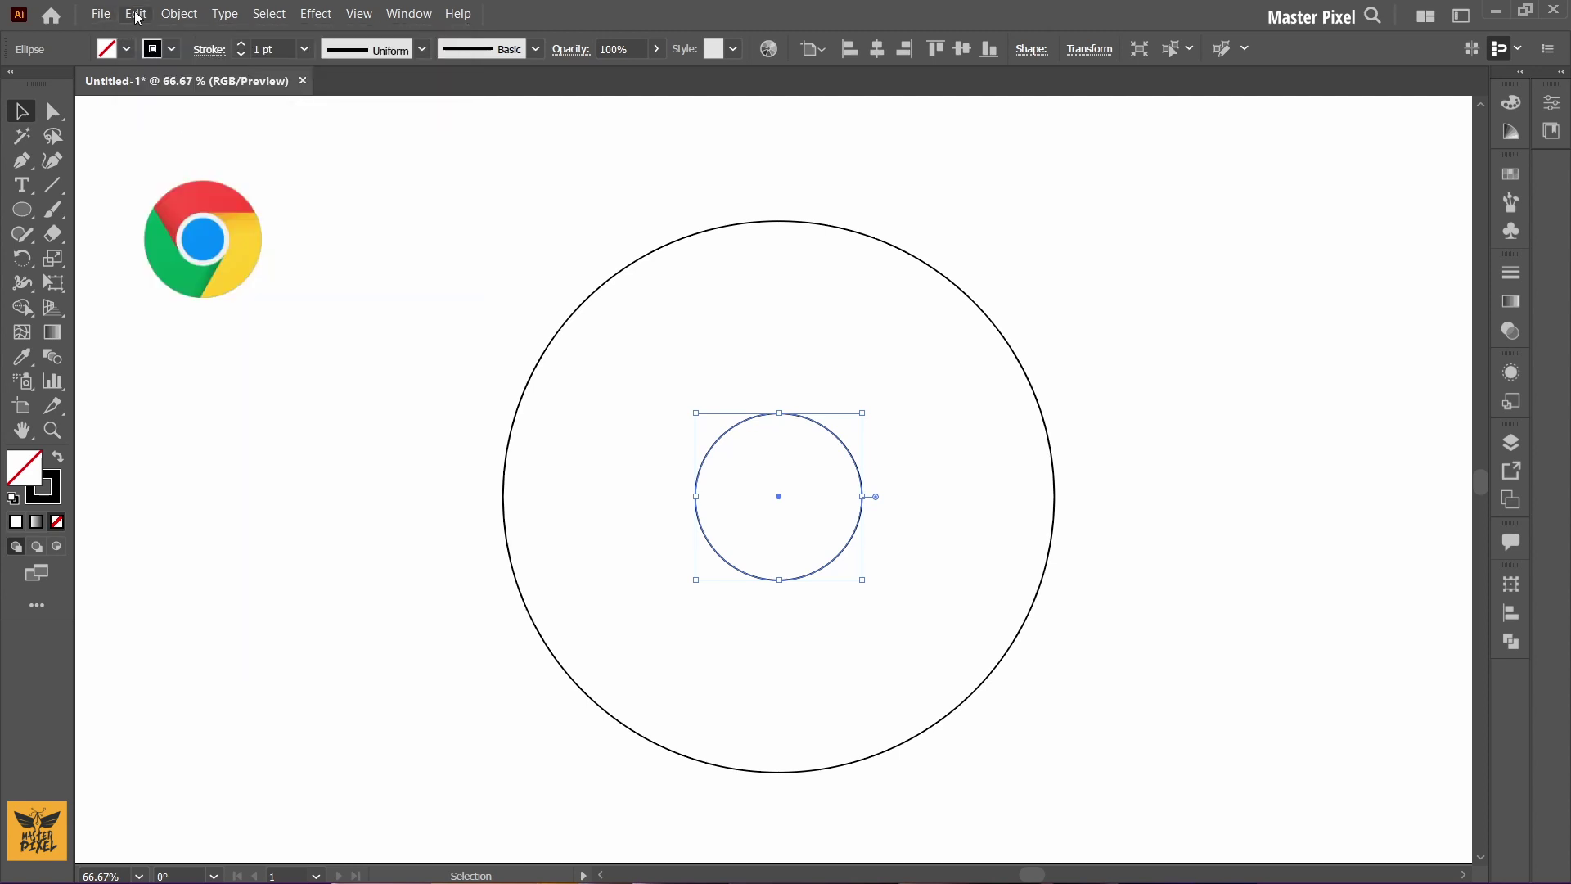
left_click(136, 14)
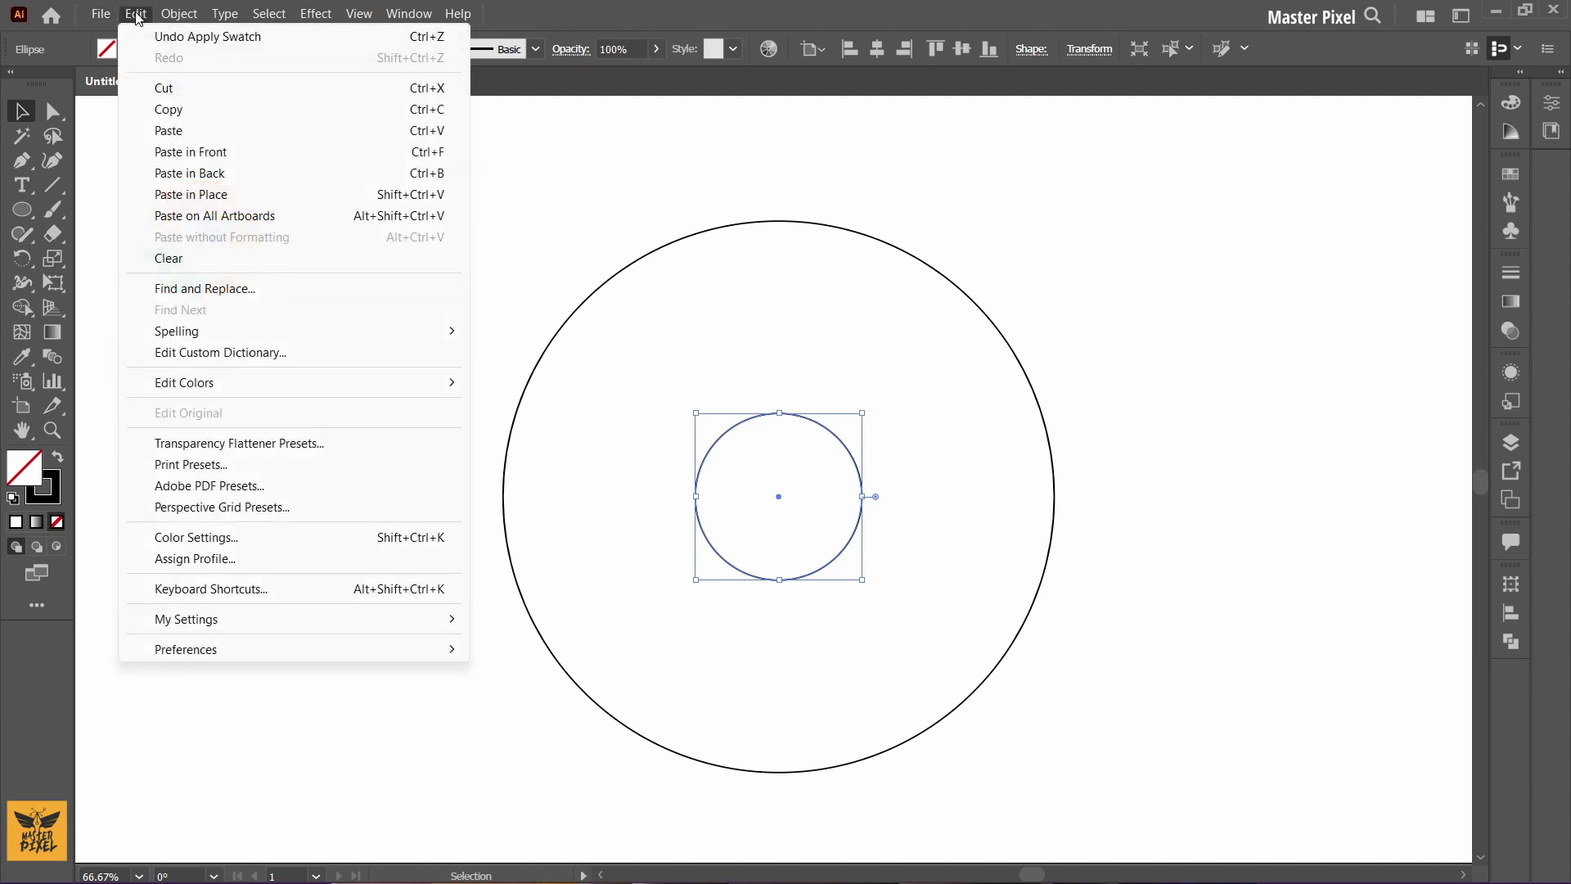
left_click(214, 153)
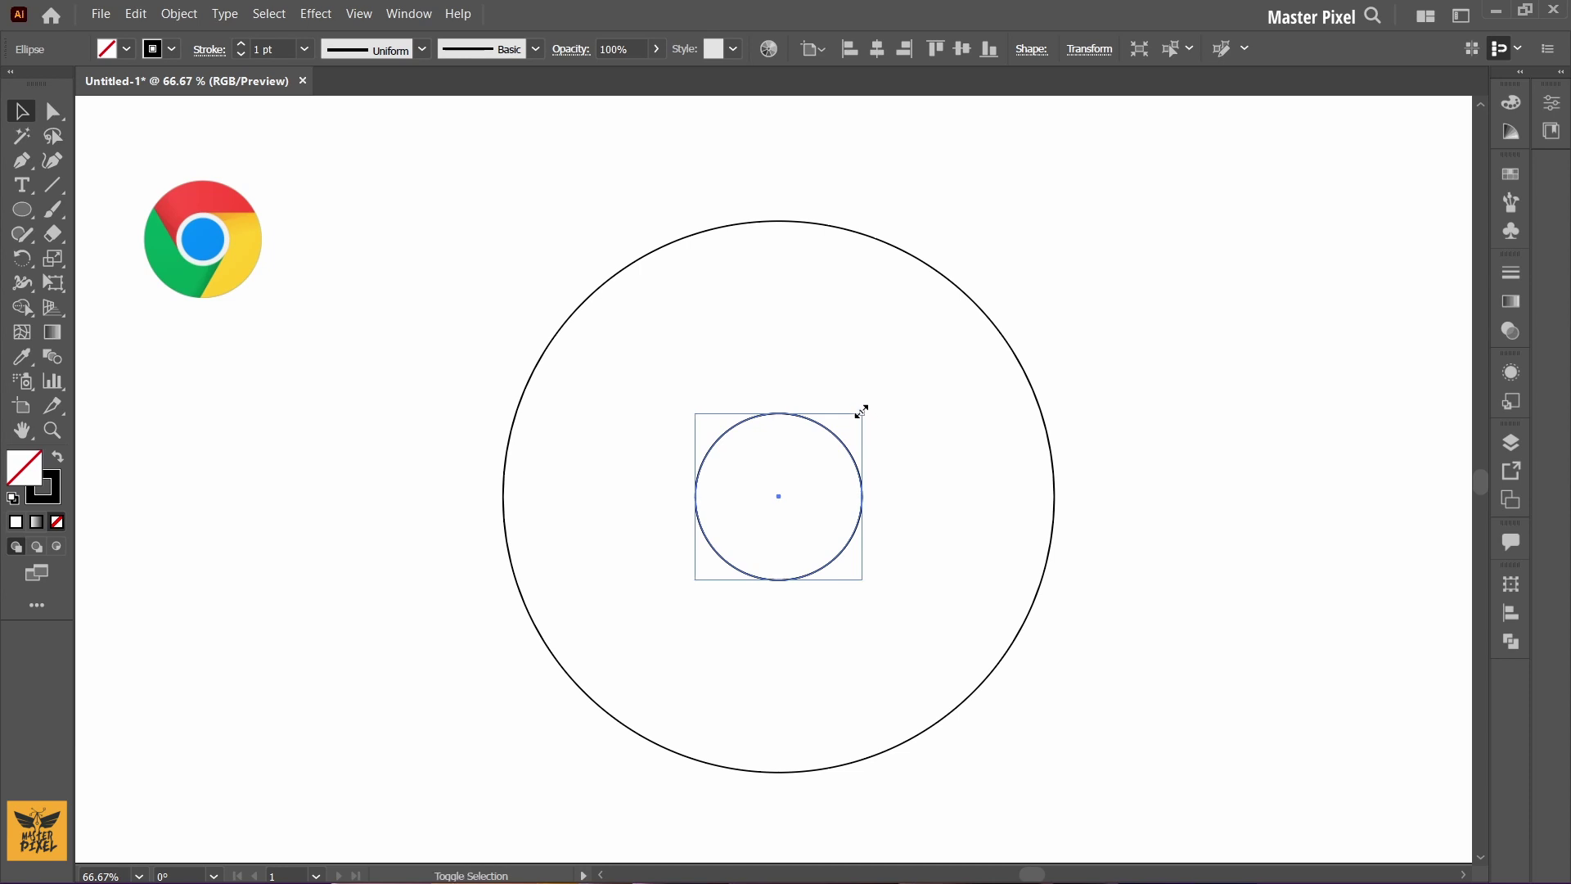
left_click_drag(862, 412, 902, 365)
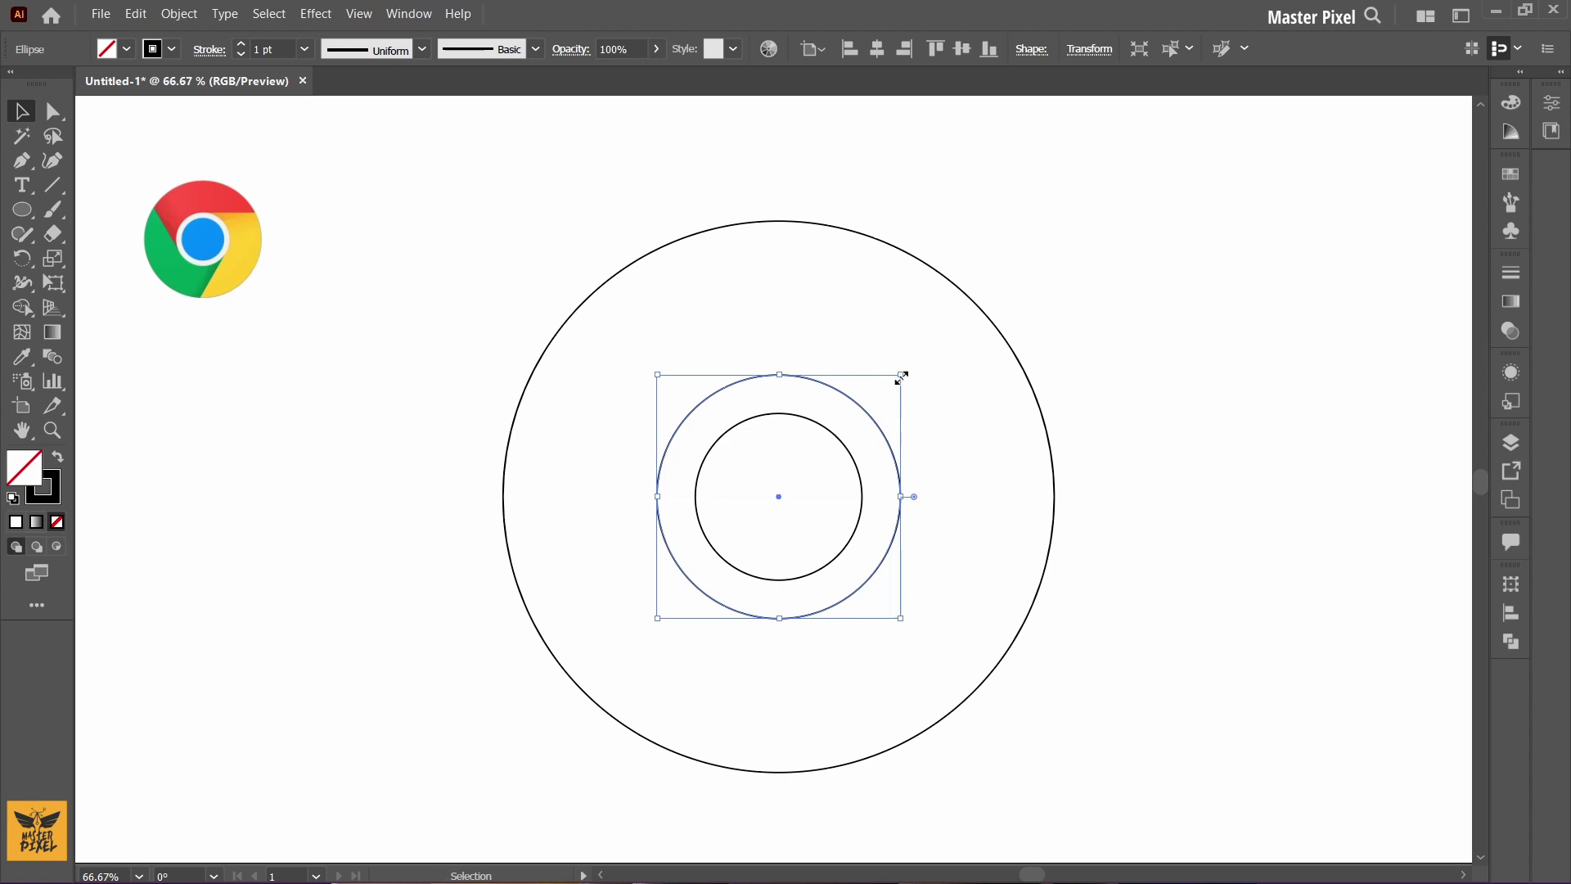
left_click_drag(904, 376, 892, 391)
left_click(472, 256)
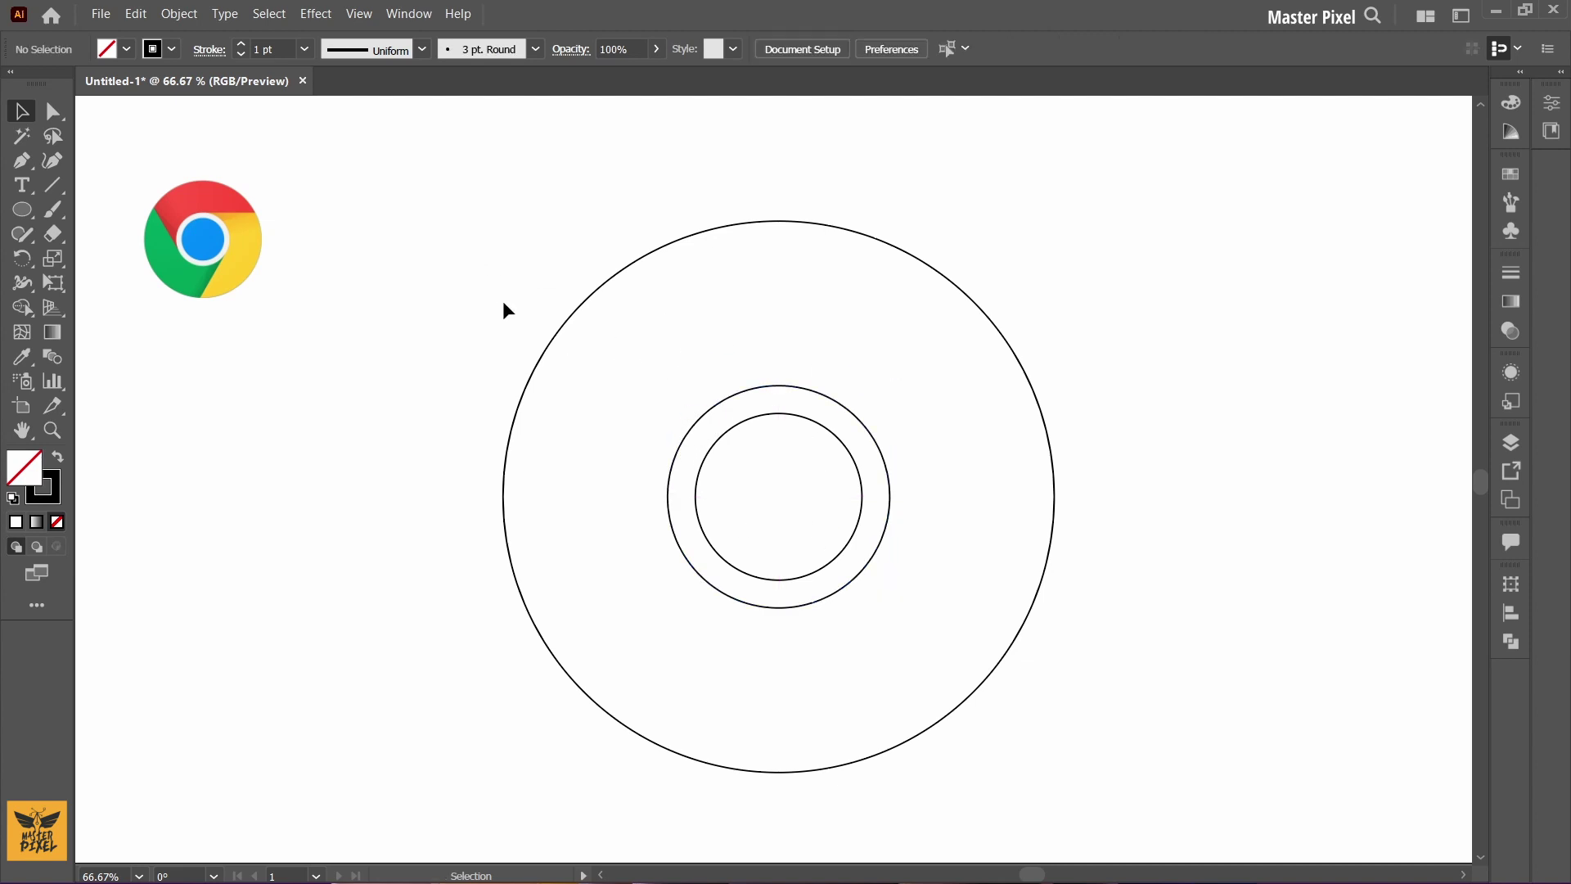
Step: Draw a horizontal line about 238 px from the middle circle's top to the outer circle
left_click(49, 191)
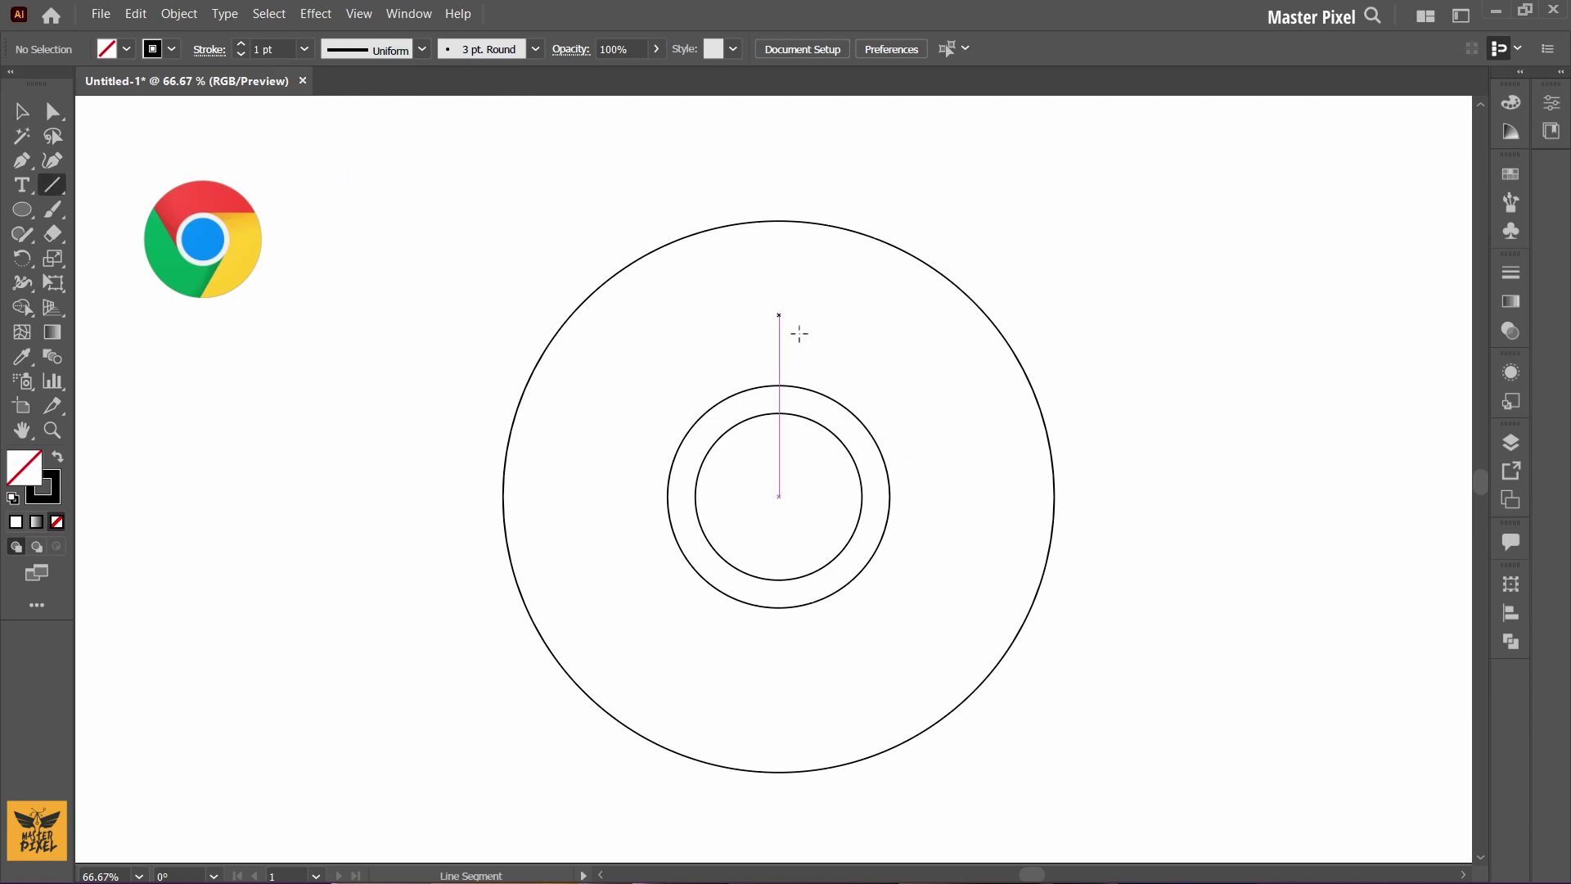
left_click(777, 385)
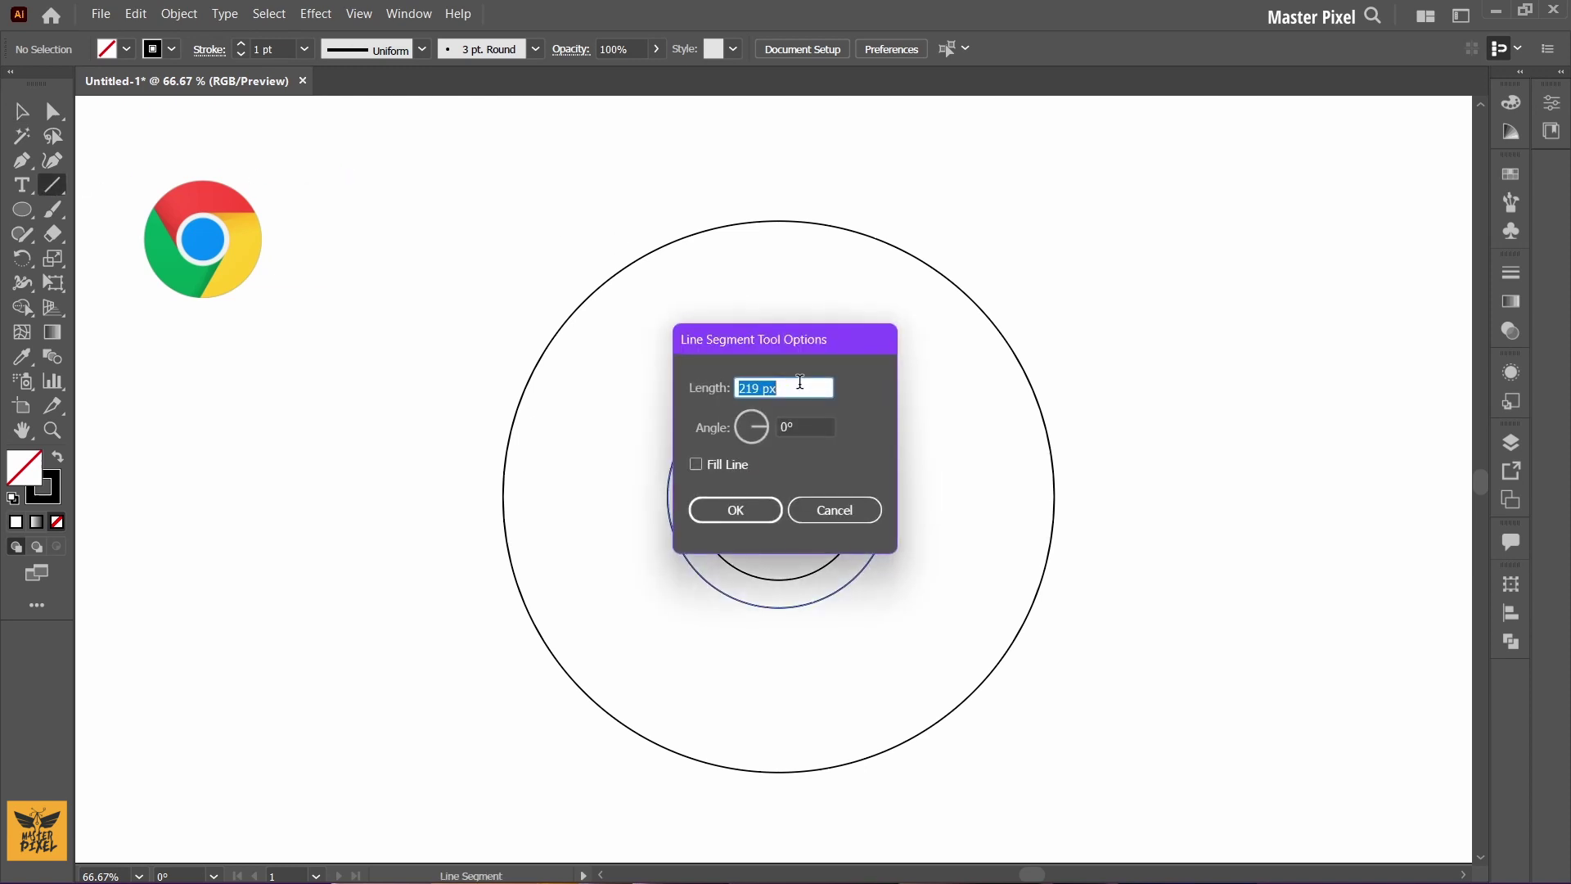
left_click(831, 508)
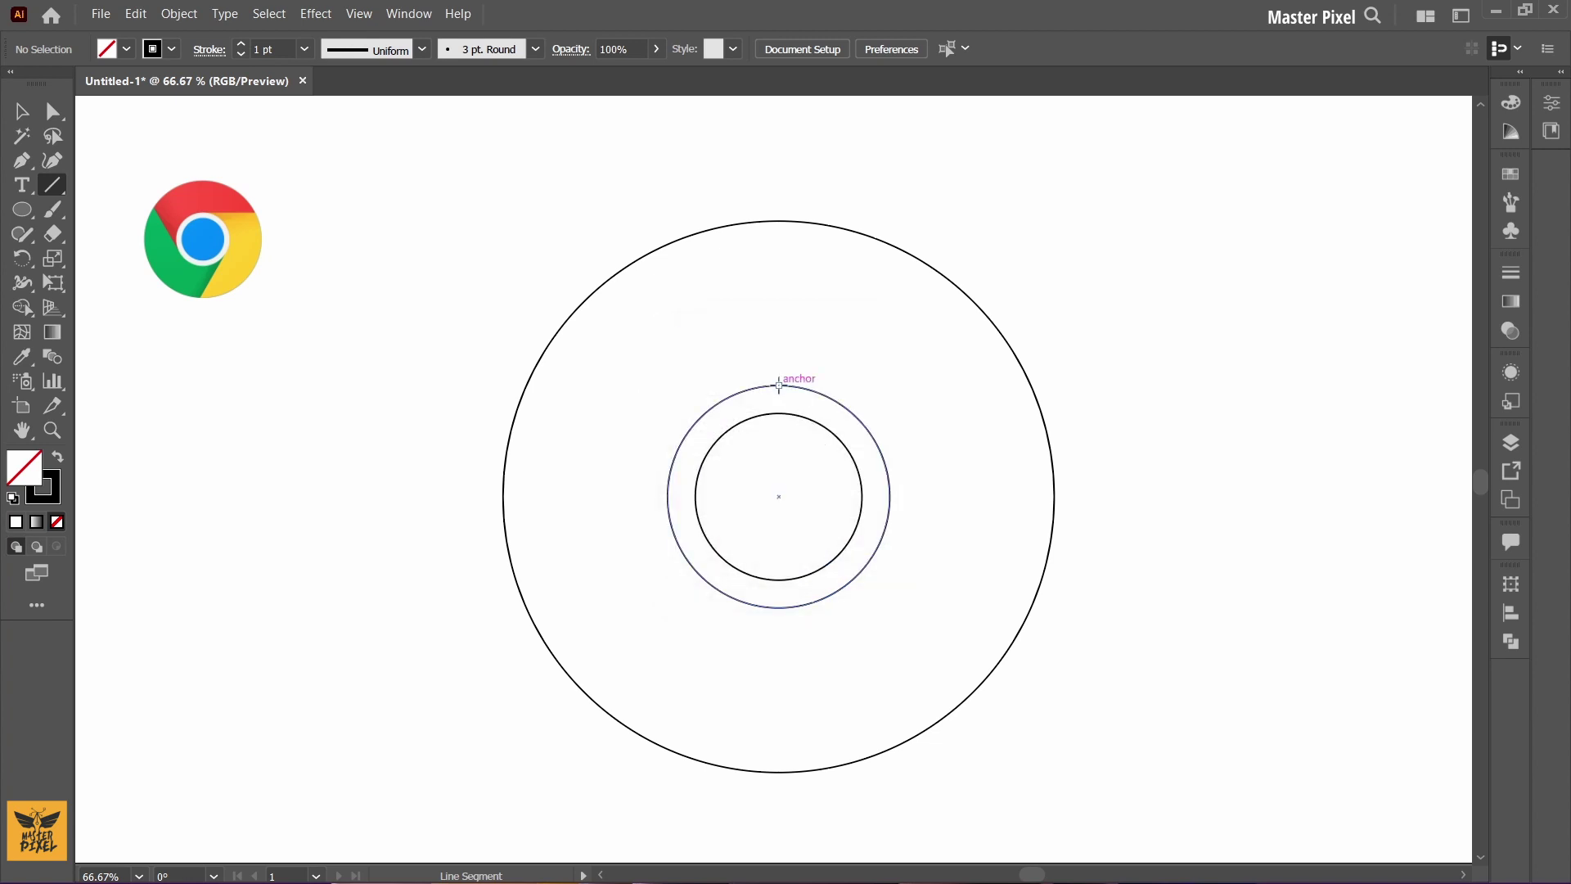
left_click_drag(778, 385, 1033, 388)
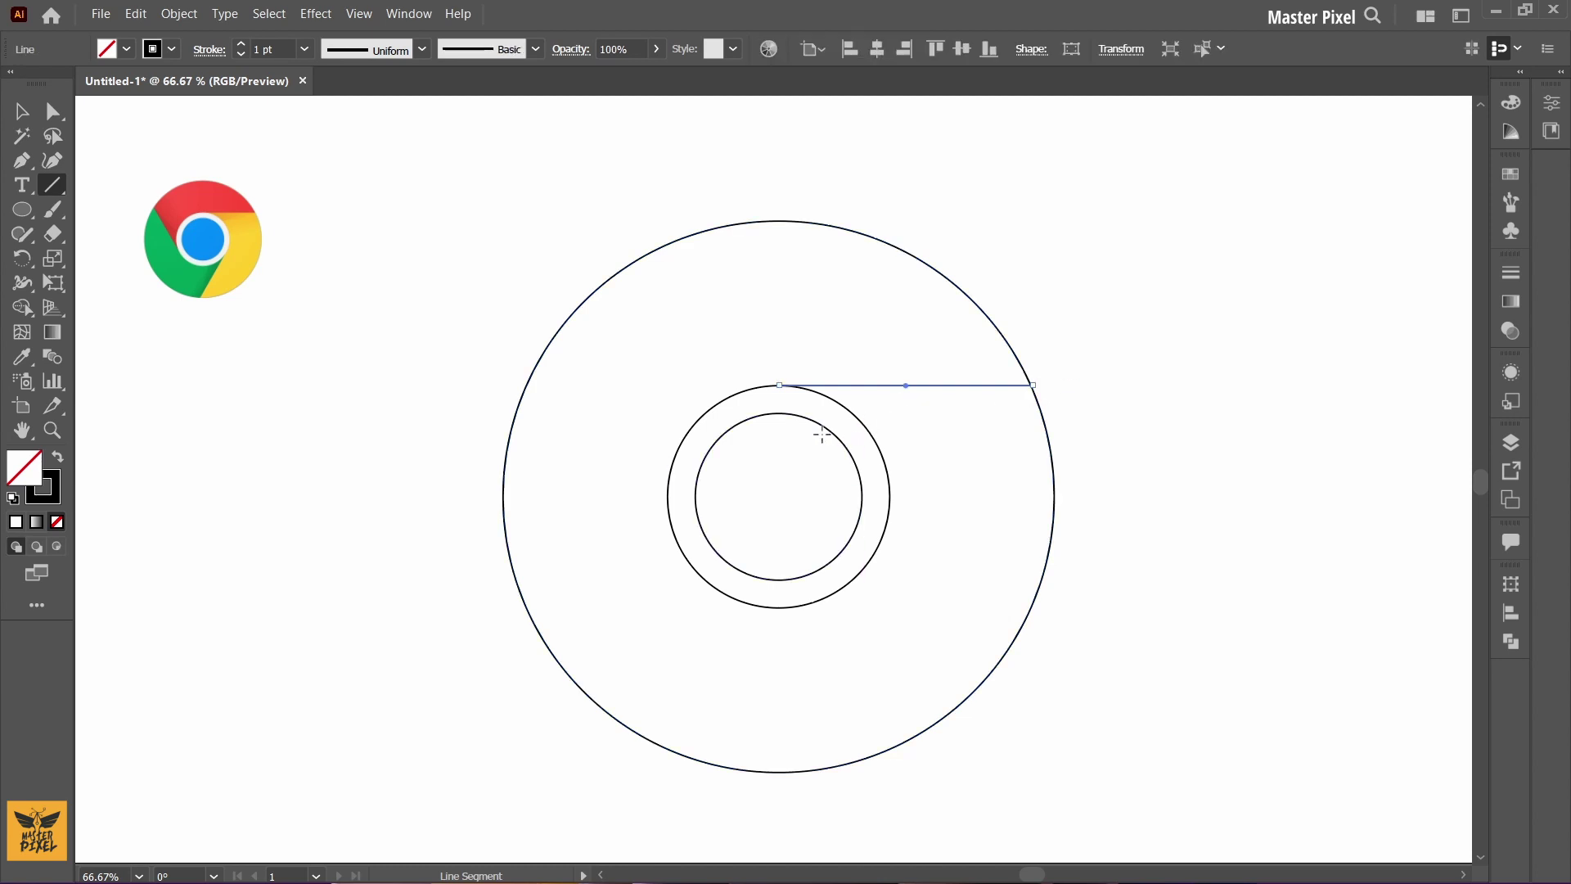
Step: Copy the line rotated 120° around the circles' centre point
left_click(22, 257)
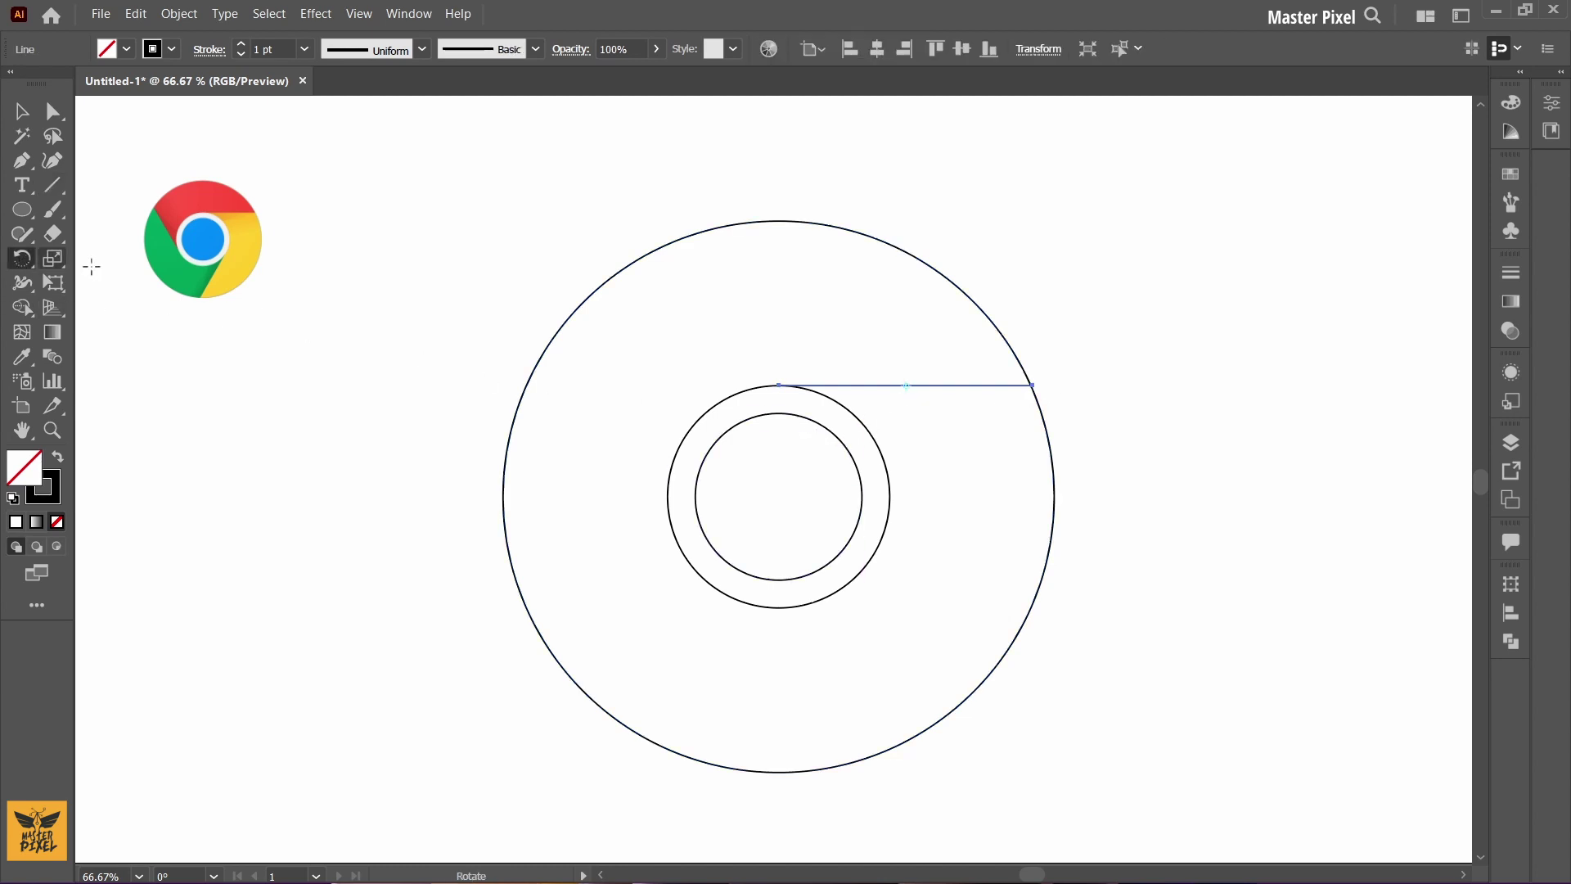
left_click(777, 497, "alt")
type("12")
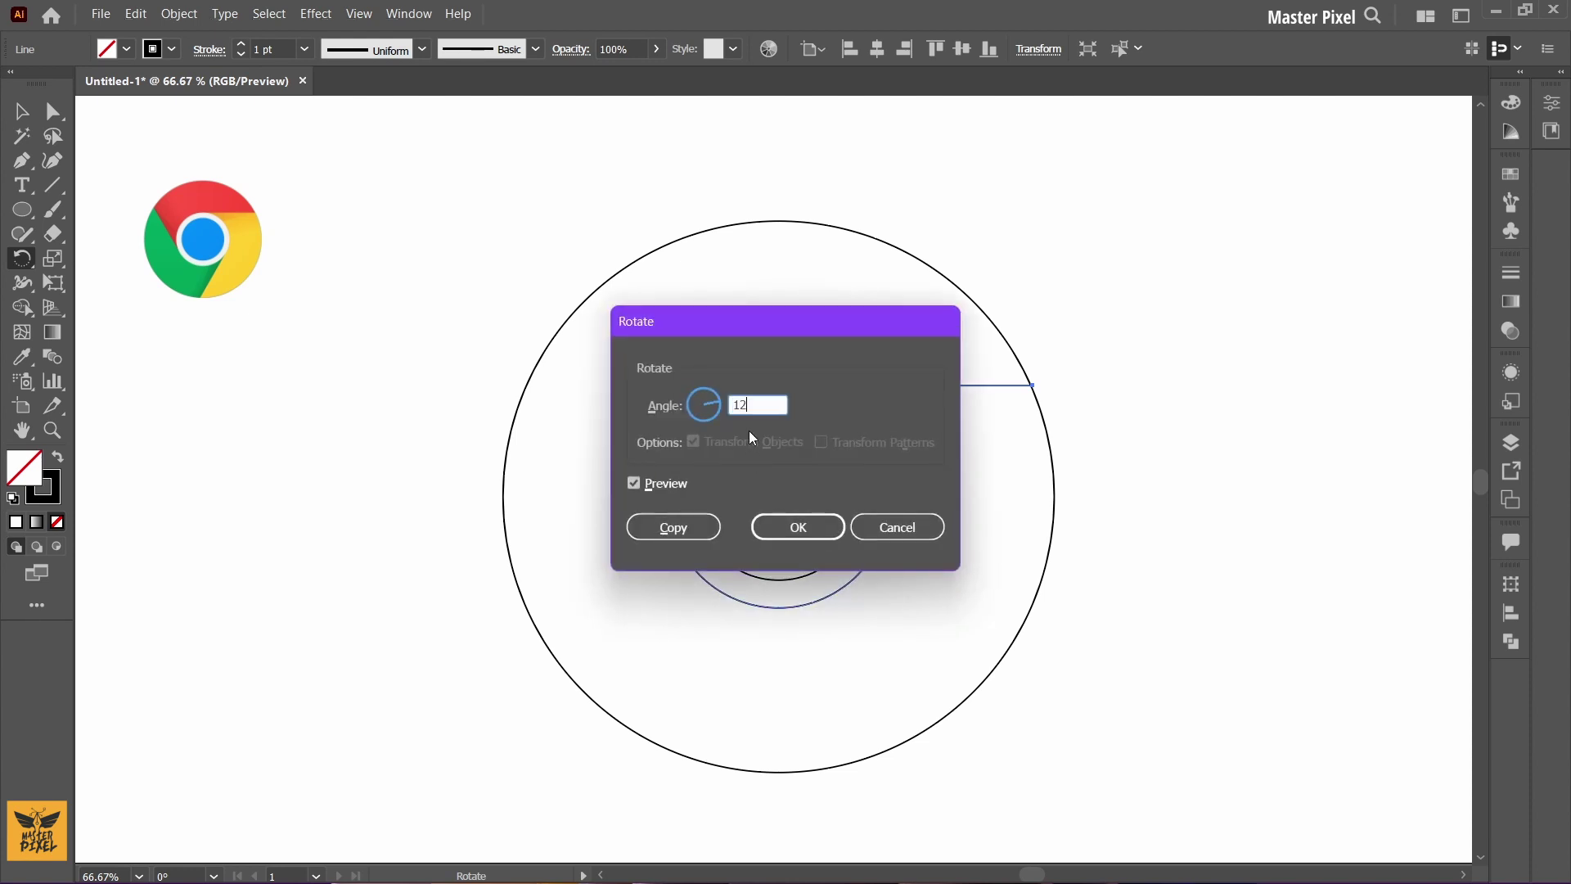
type("0")
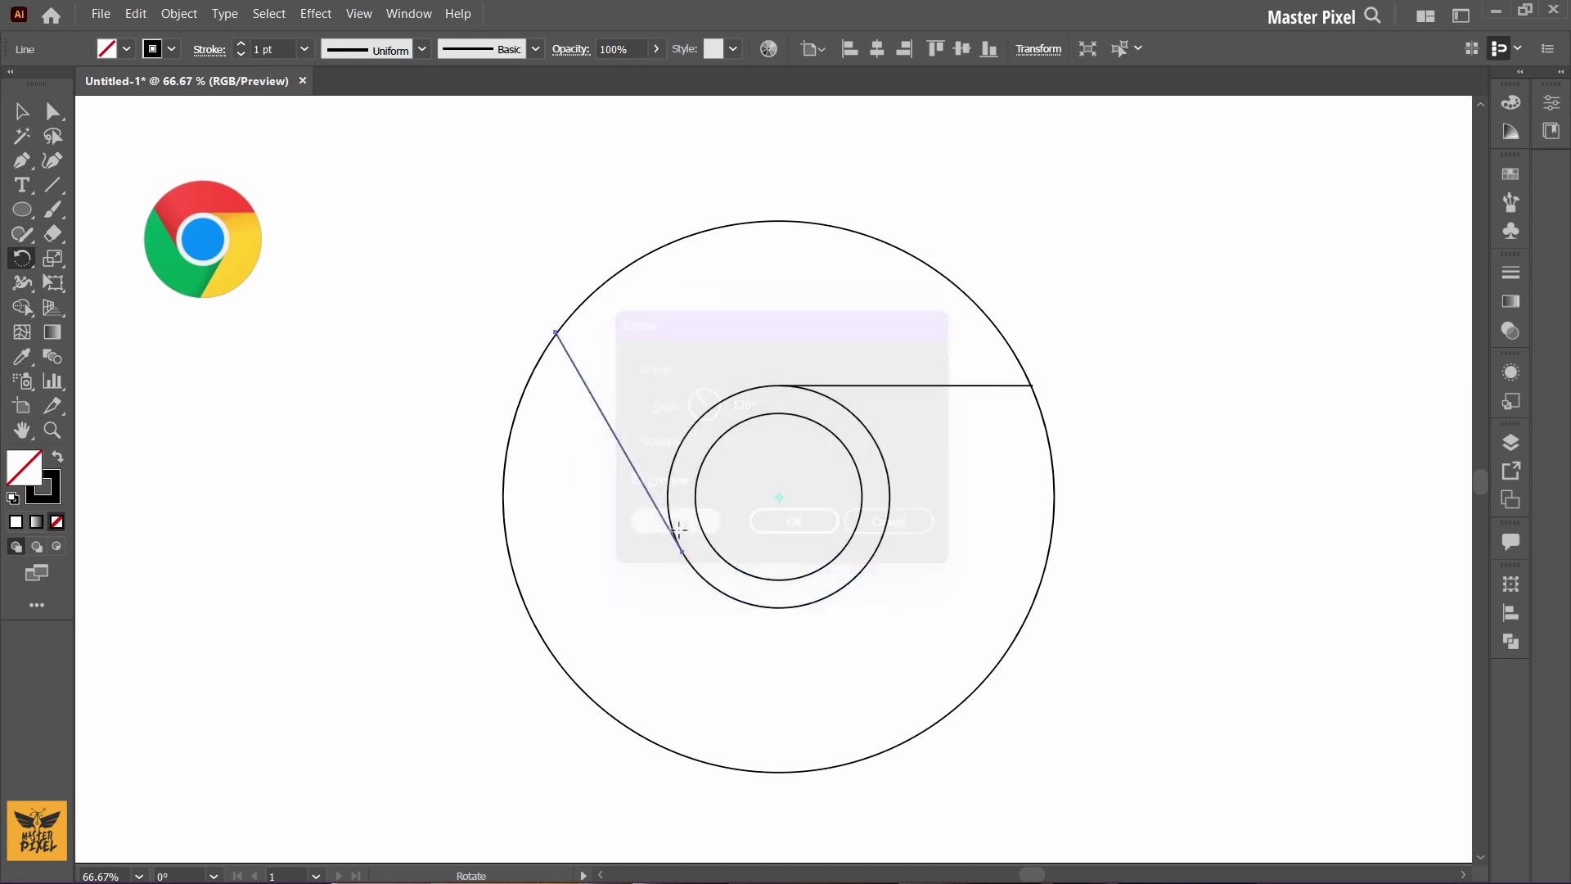
left_click(674, 528)
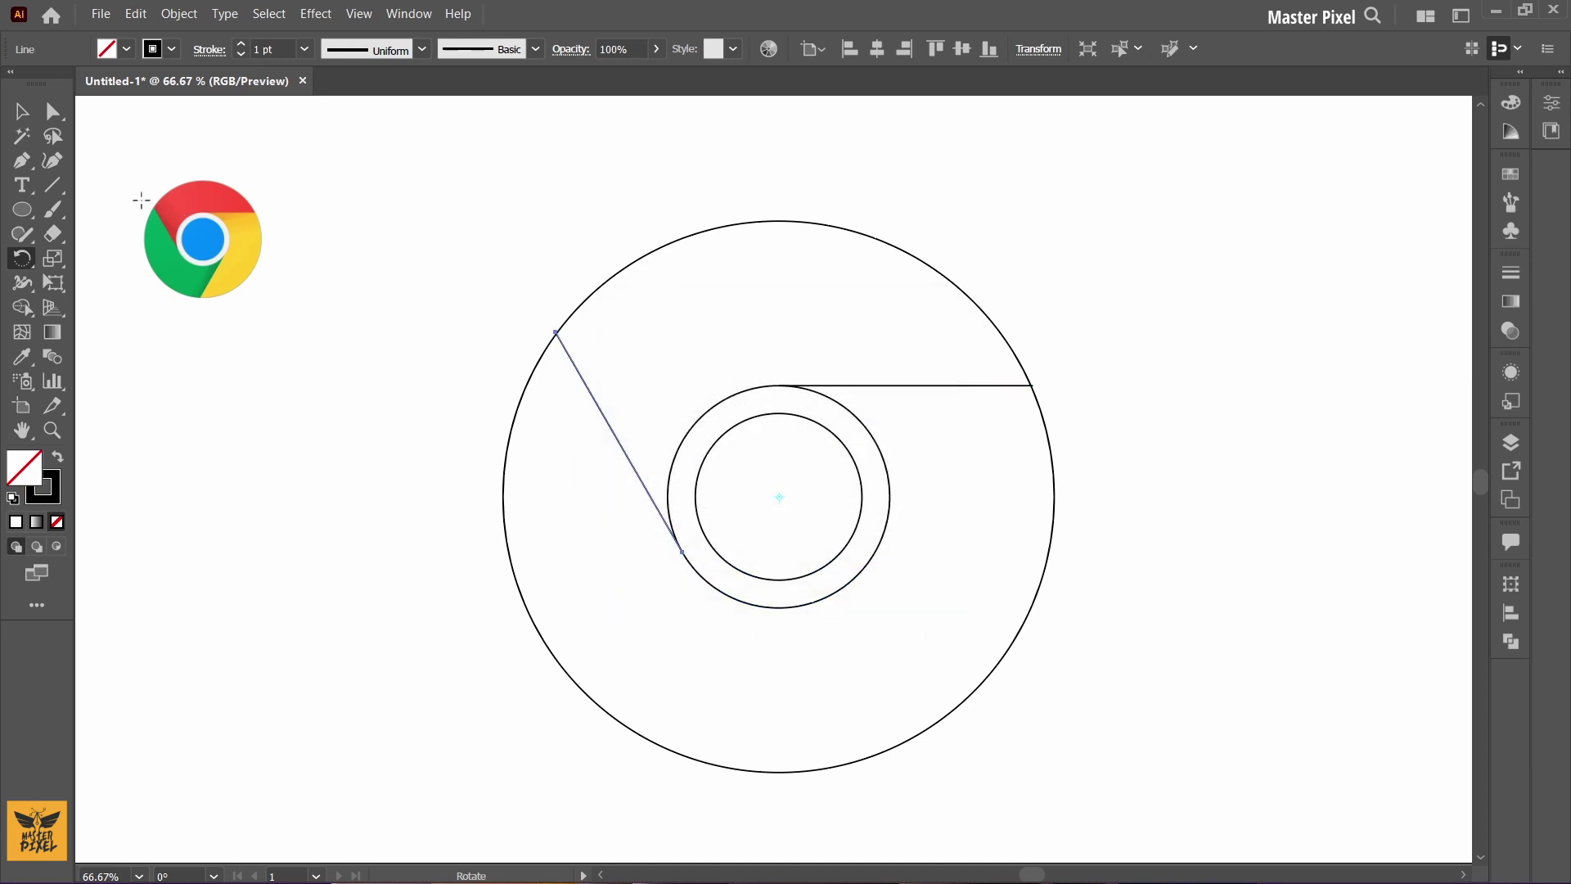
Step: Draw a closed pen path linking both lines and extending above the large circle
left_click(26, 160)
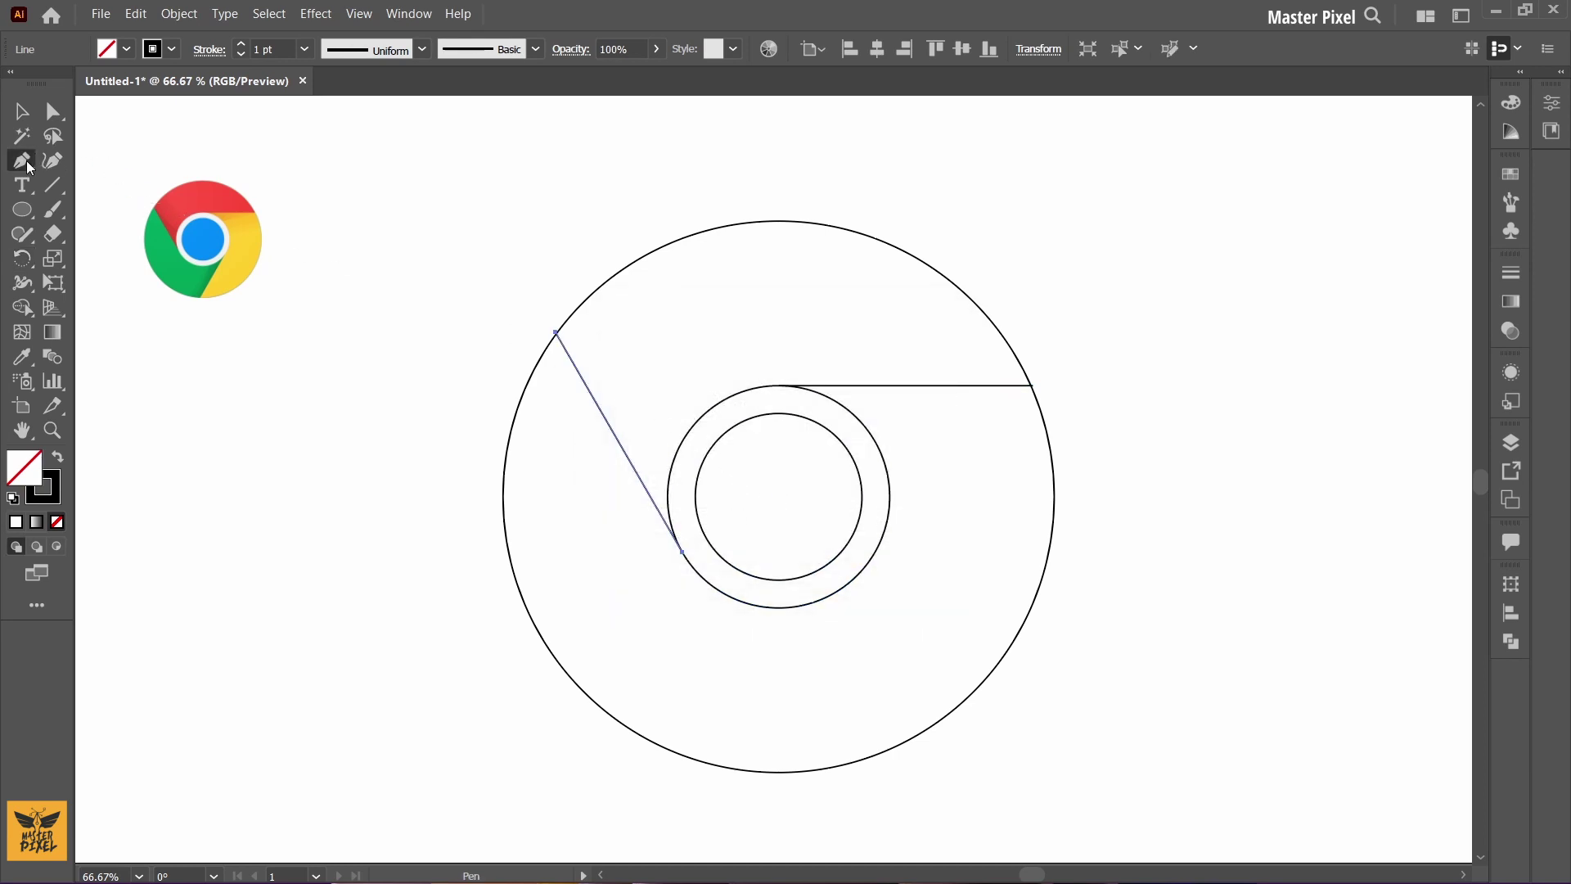
left_click(556, 332)
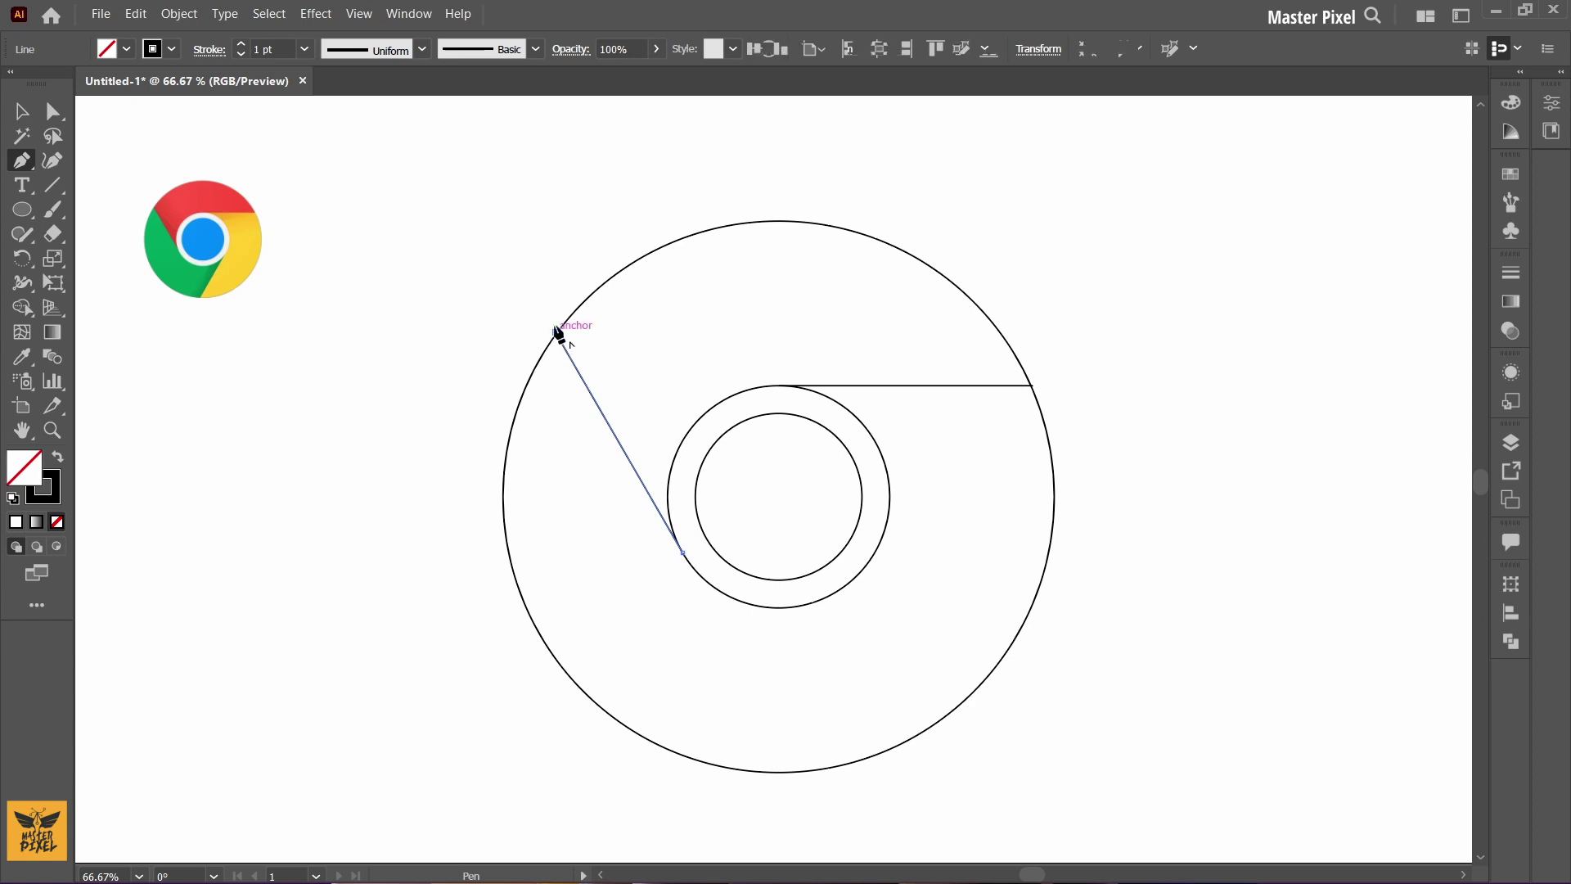
left_click(603, 147)
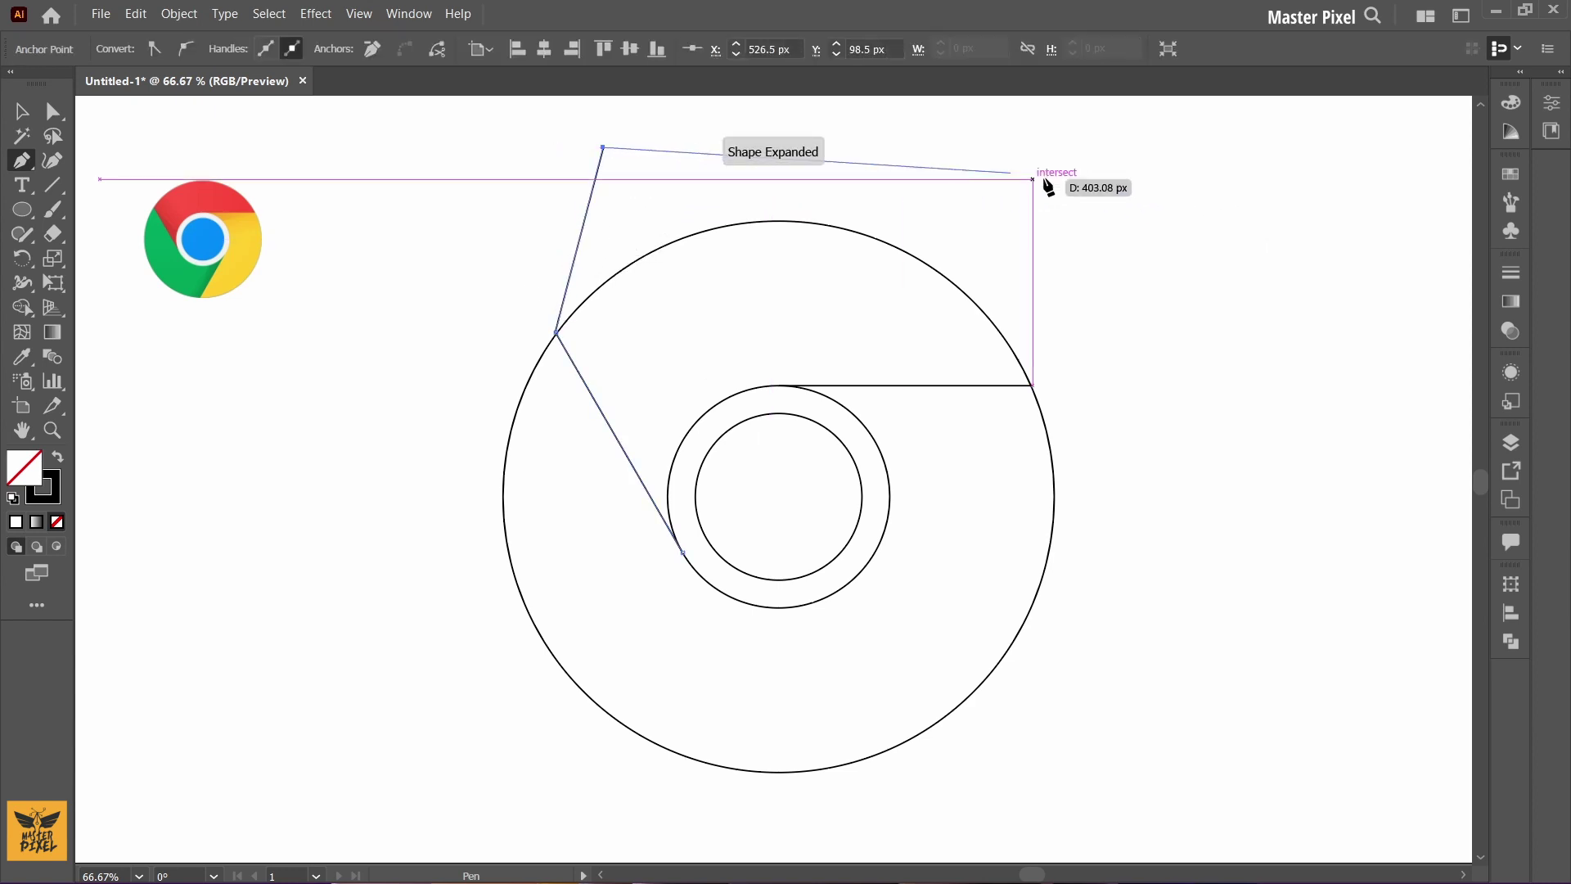
left_click(1076, 188)
left_click(1034, 385)
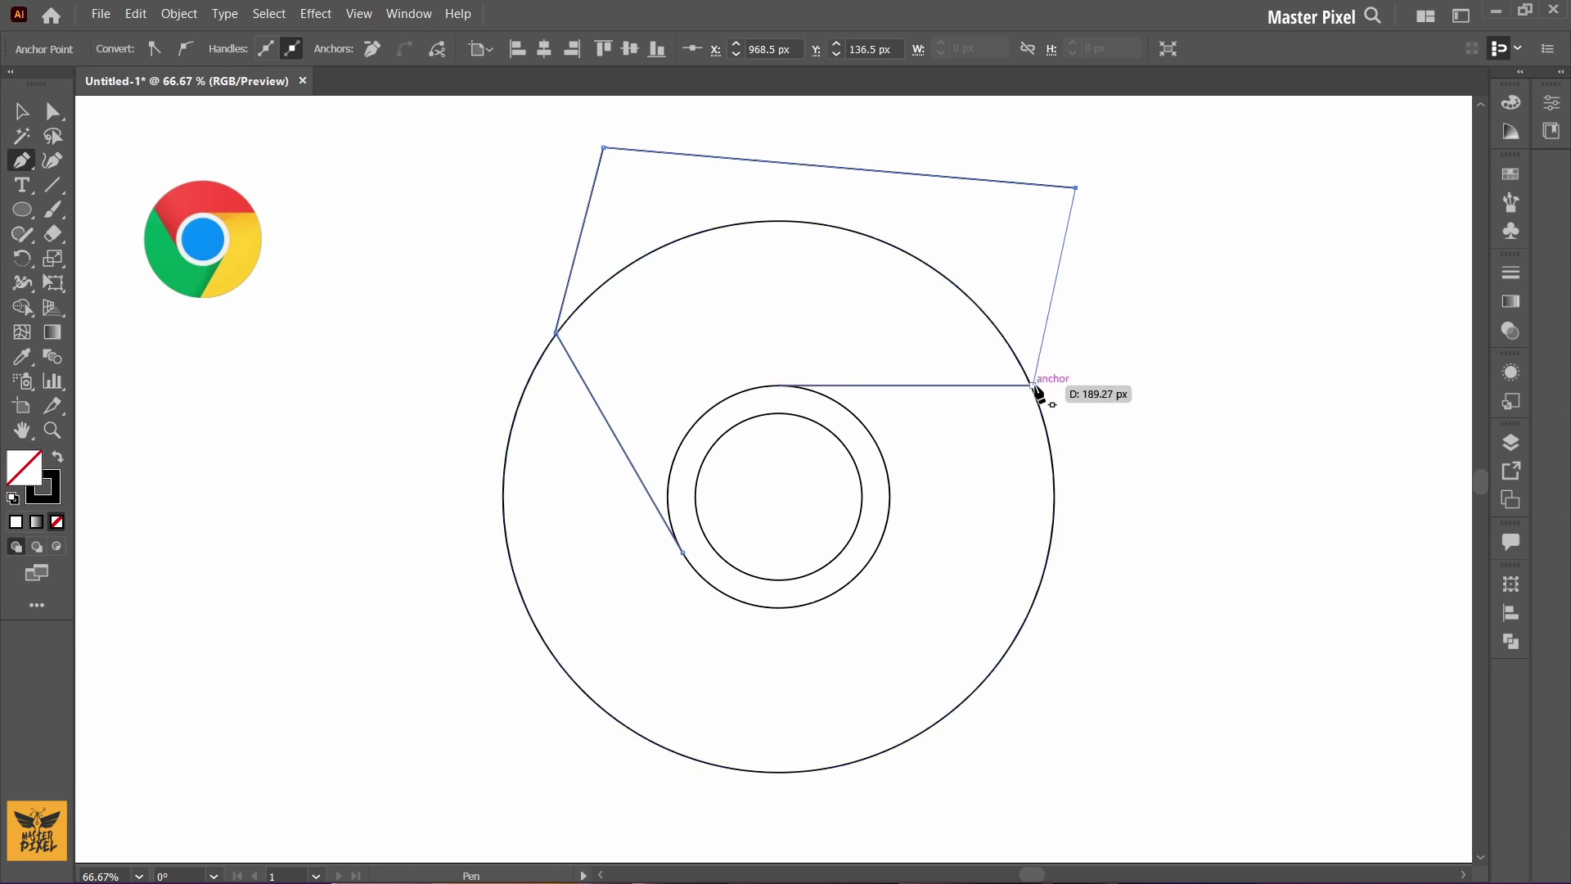
left_click(780, 386)
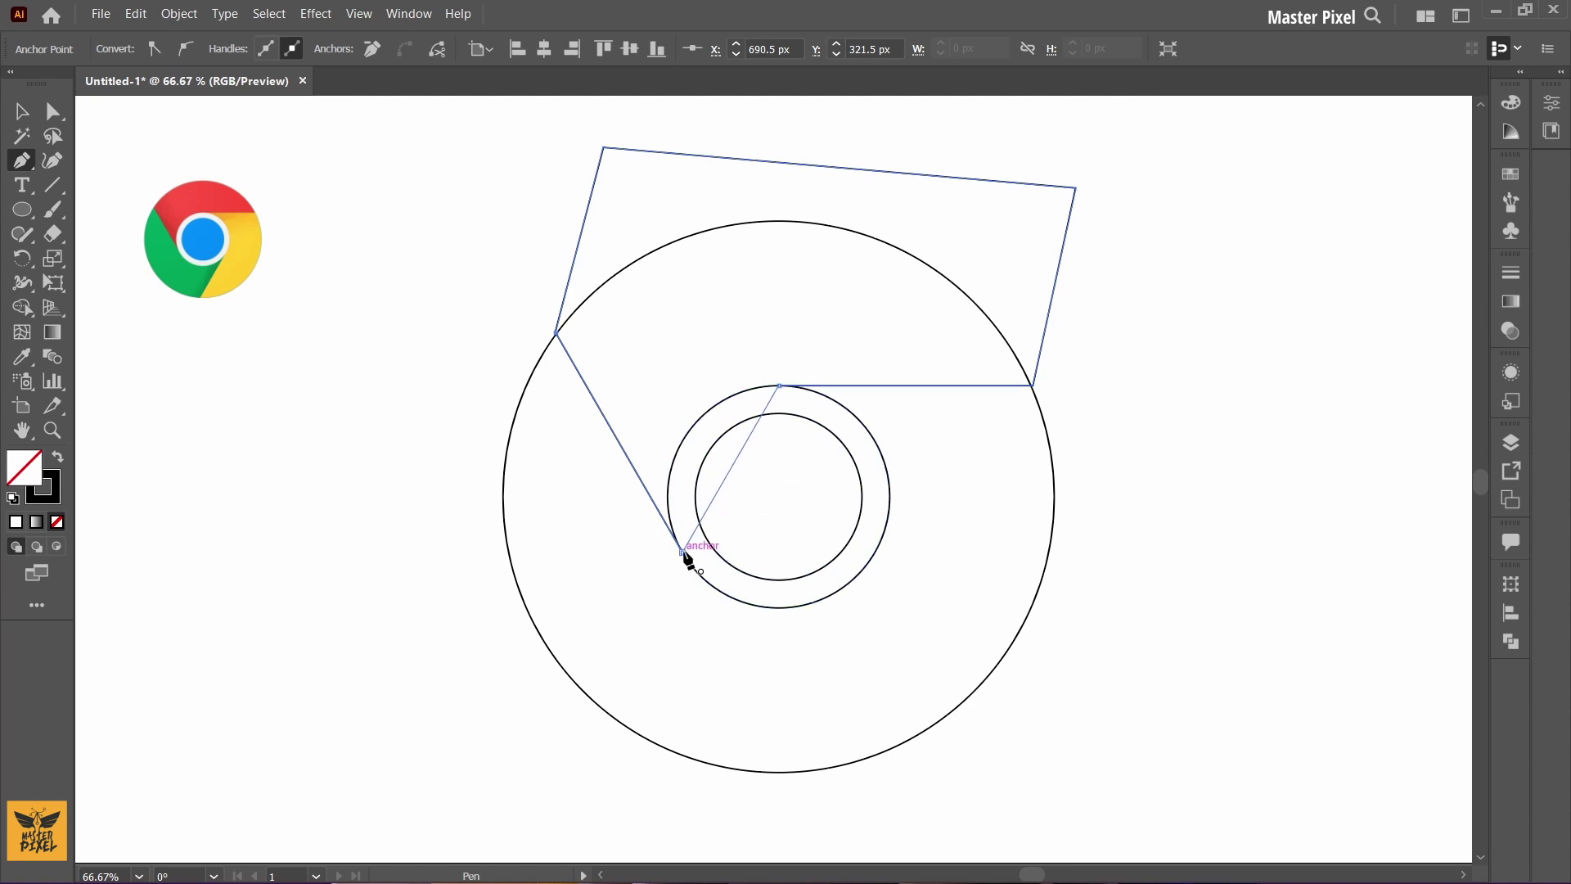
left_click(682, 553)
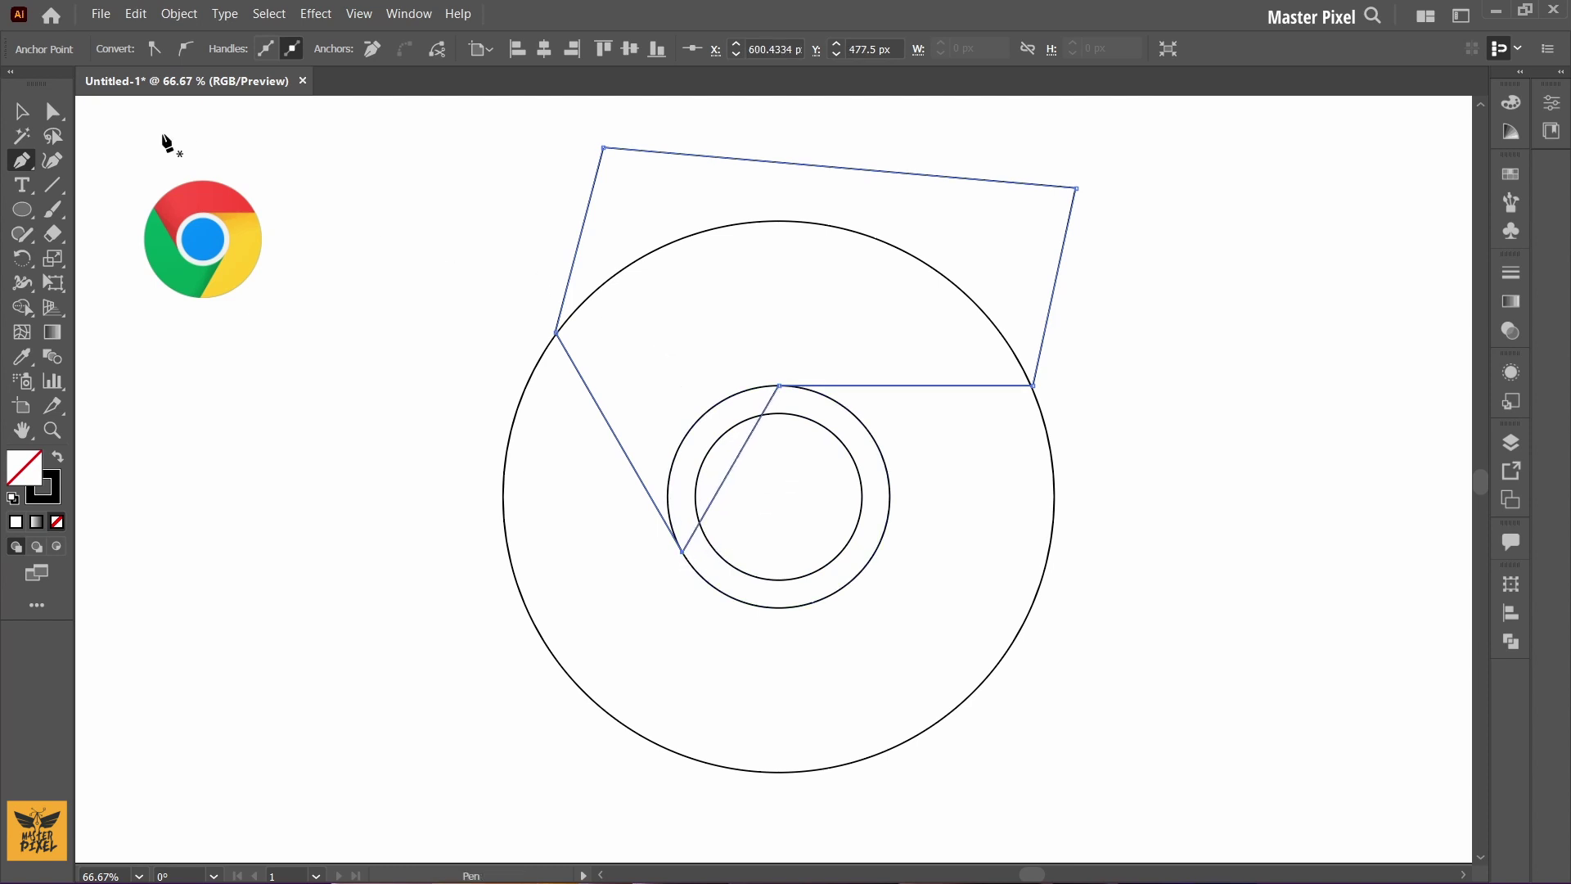
key("v")
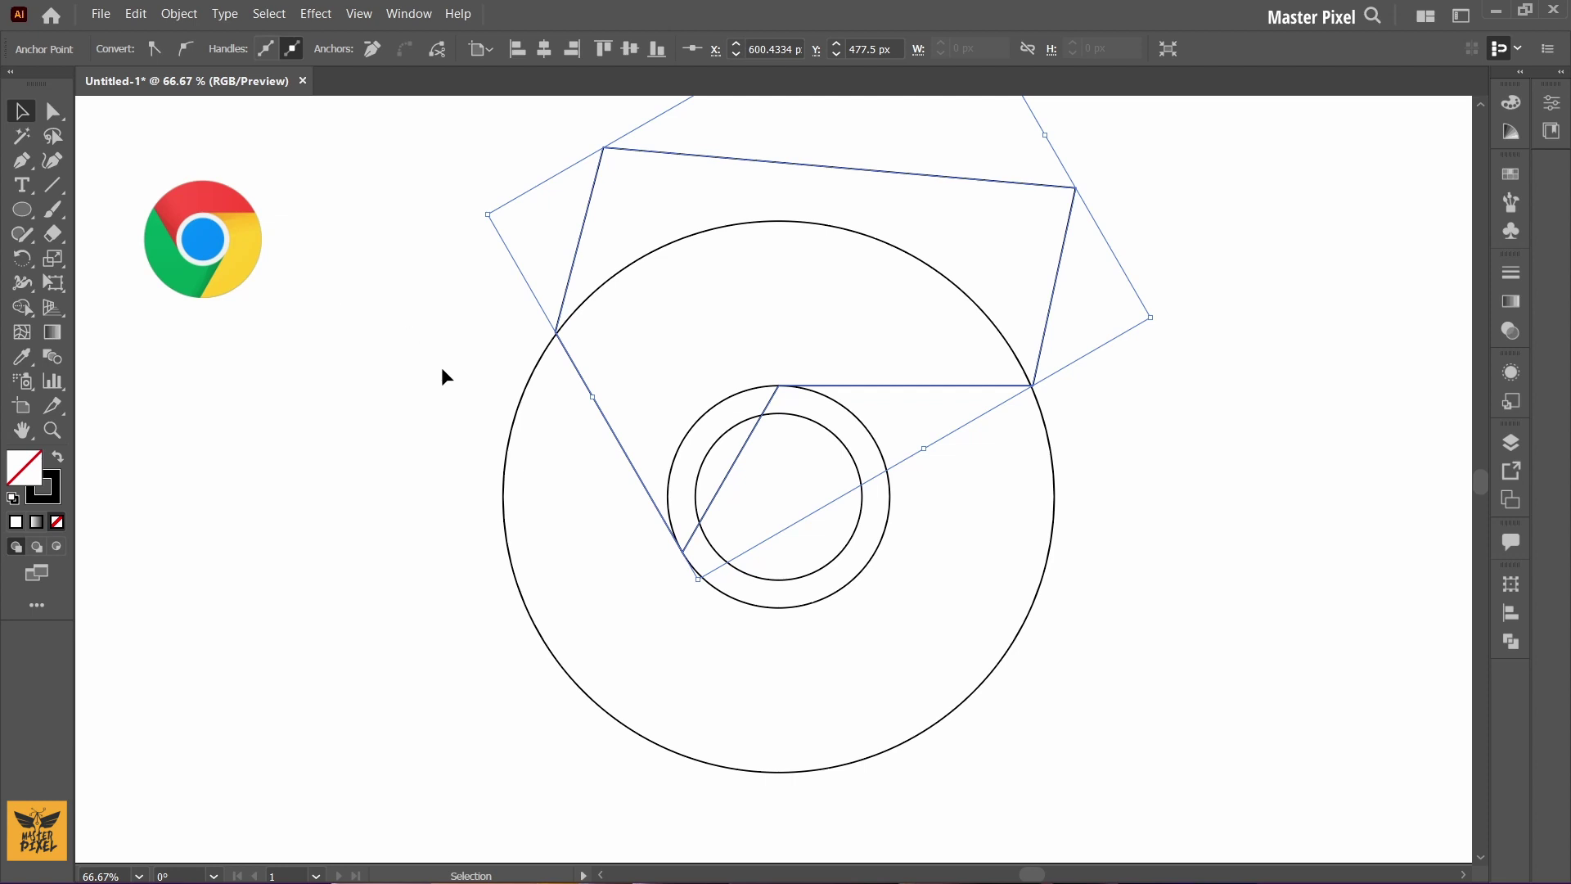
Step: Intersect the pen shape with the large circle in Pathfinder, leaving the top wedge
left_click(510, 428, "shift")
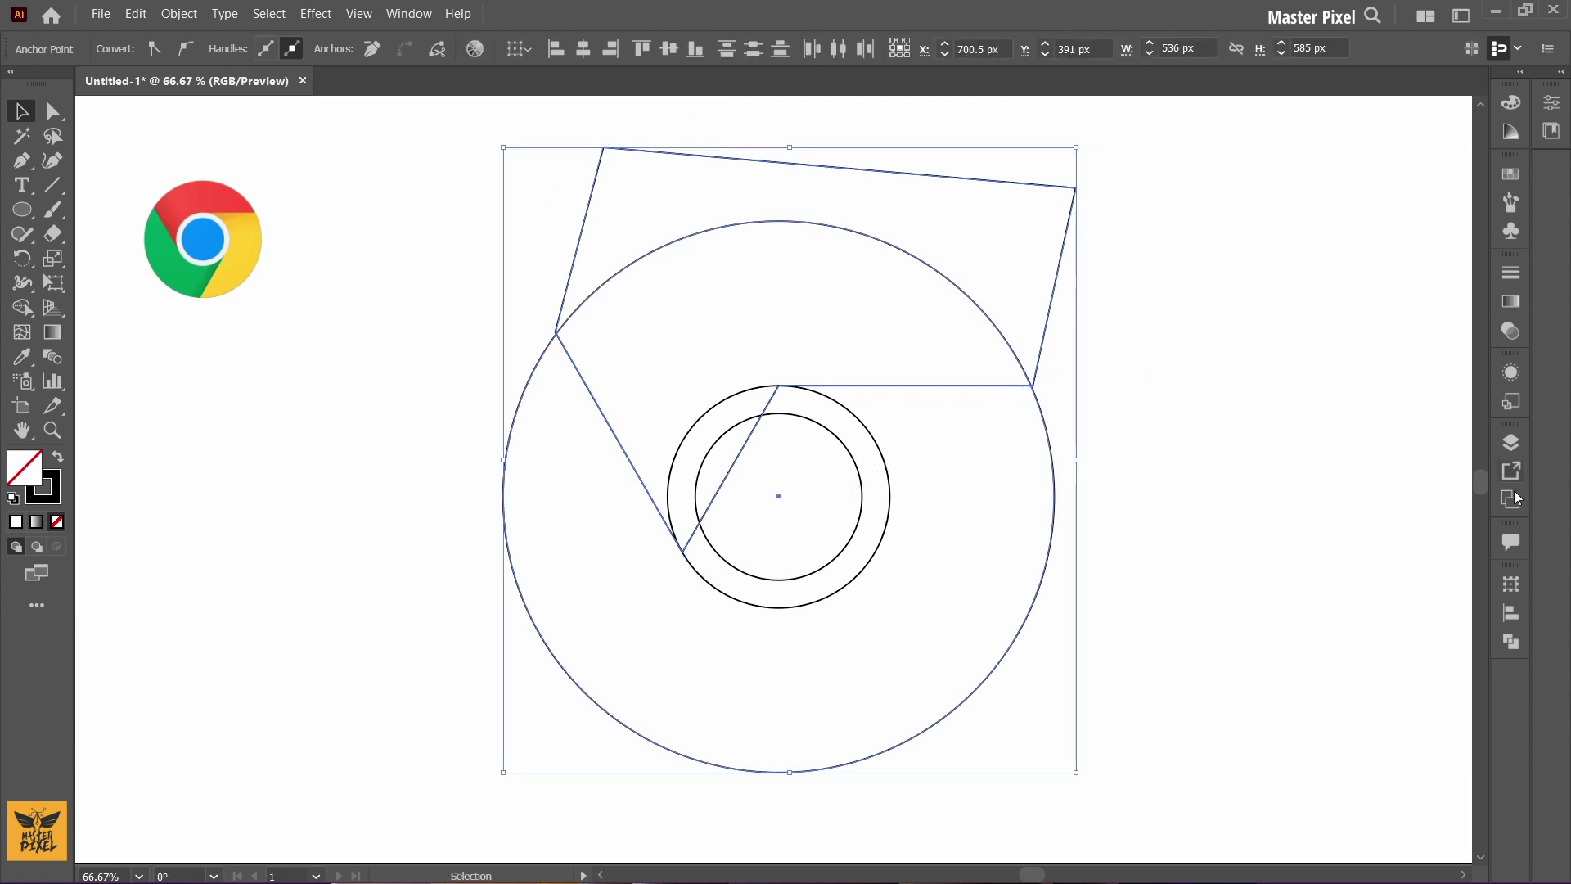
left_click(1510, 639)
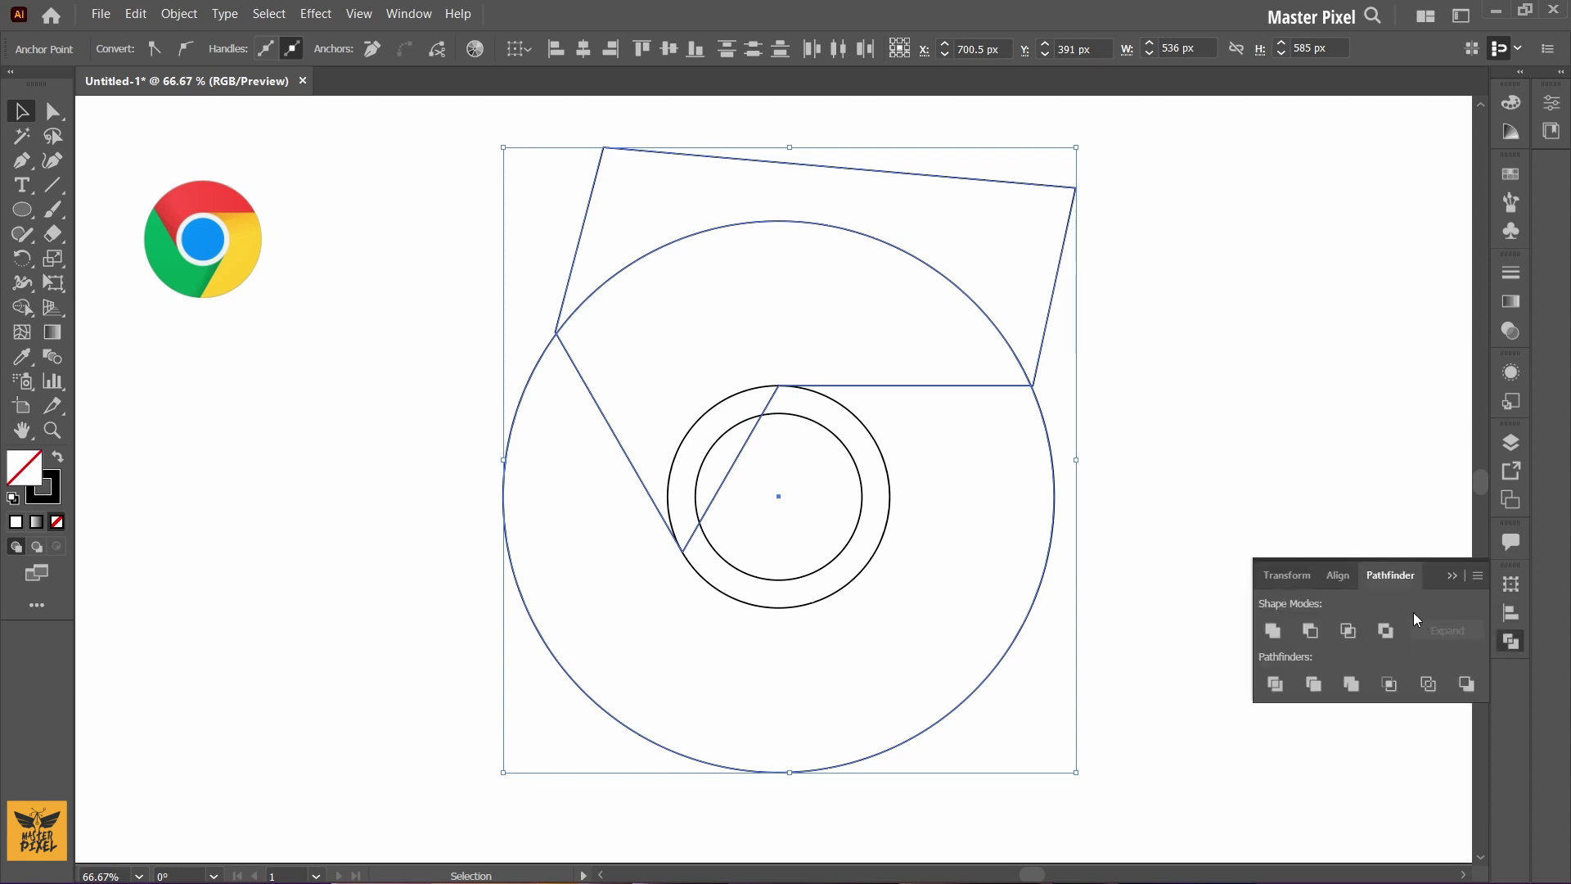
left_click(1349, 630)
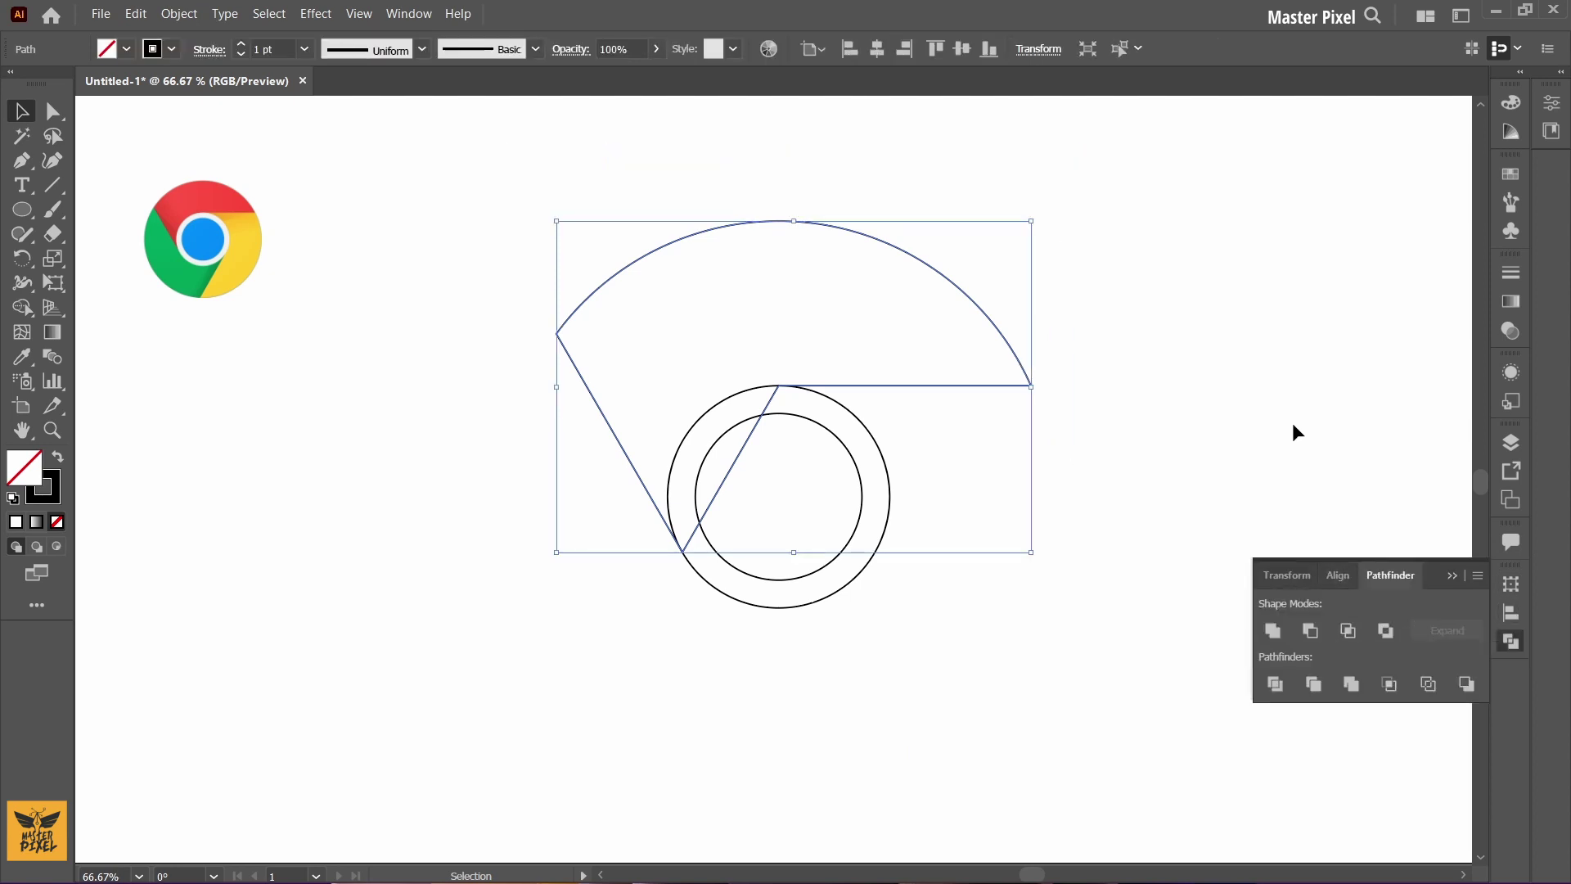
left_click(28, 314)
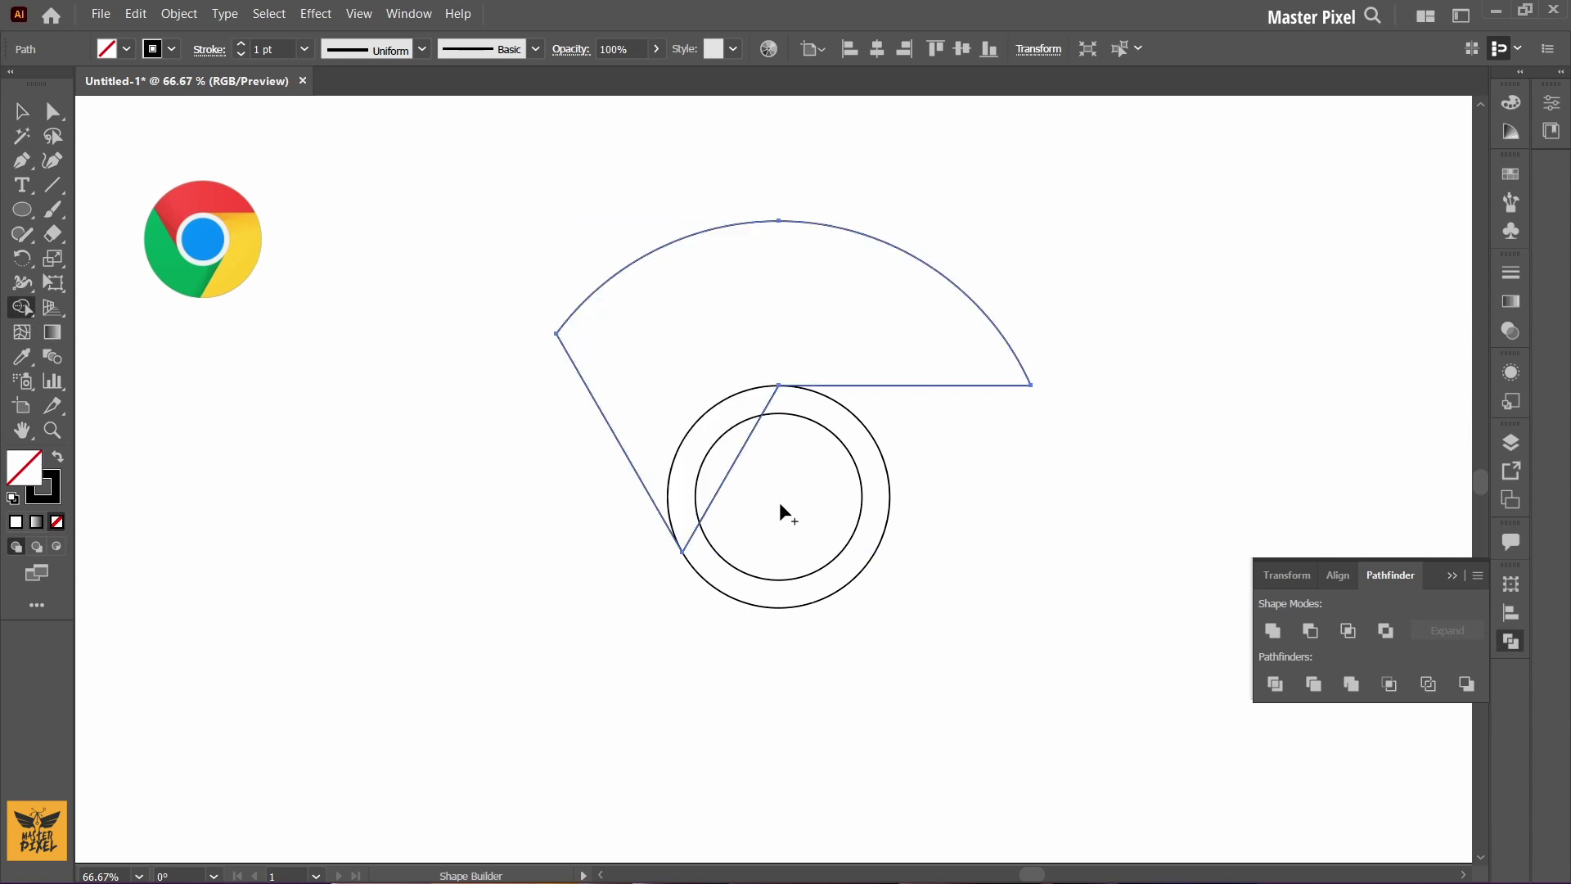
left_click(22, 261)
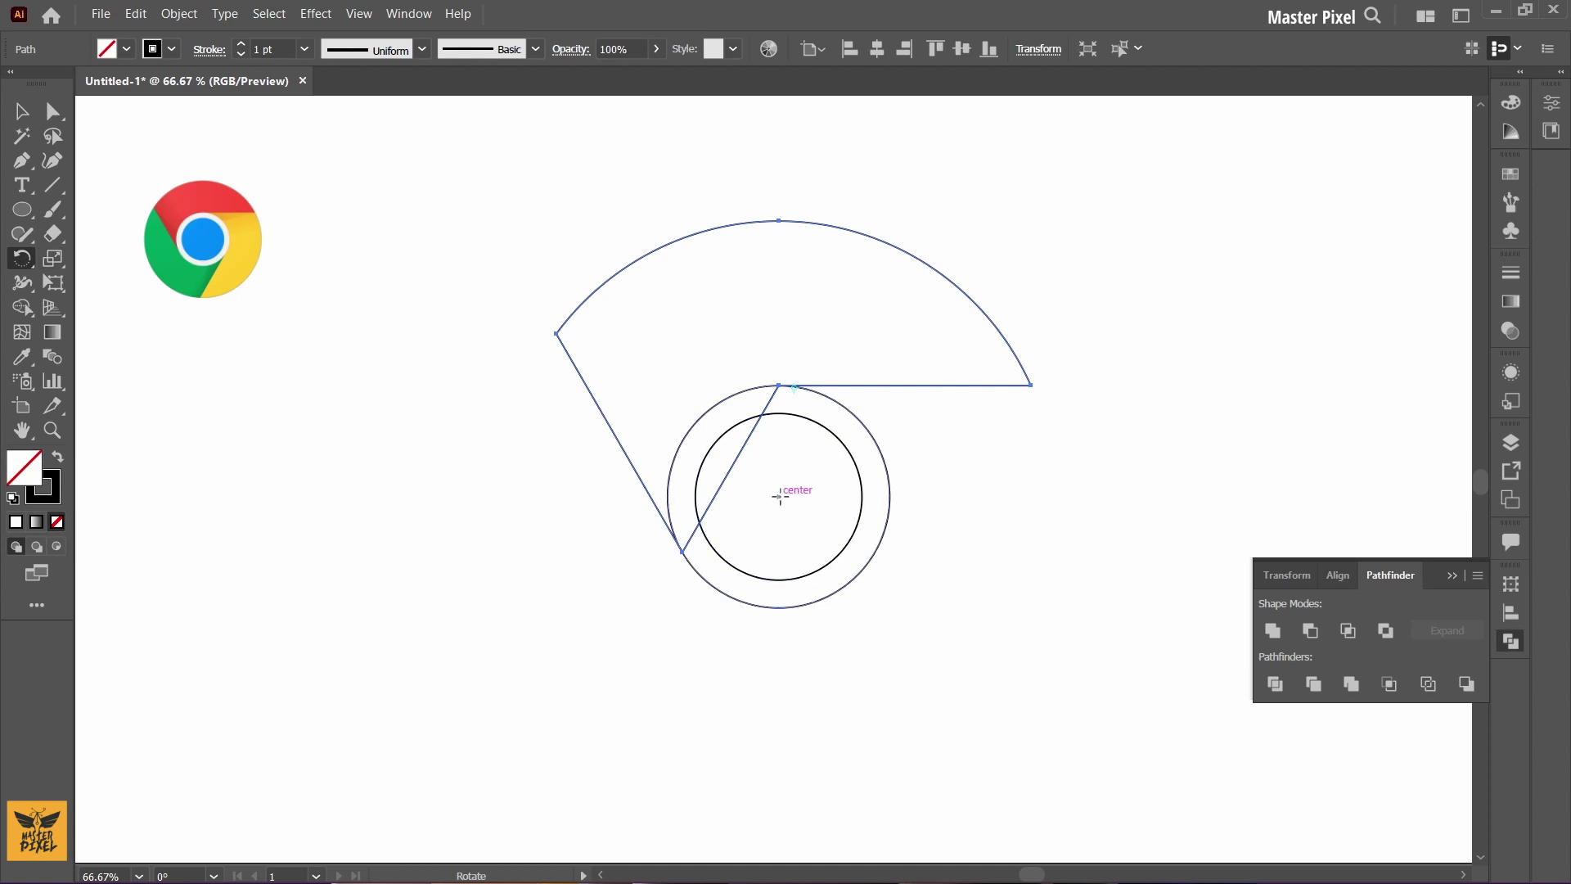
Step: Make two 120°-rotated copies of the wedge around the centre, then deselect
left_click(780, 497, "alt")
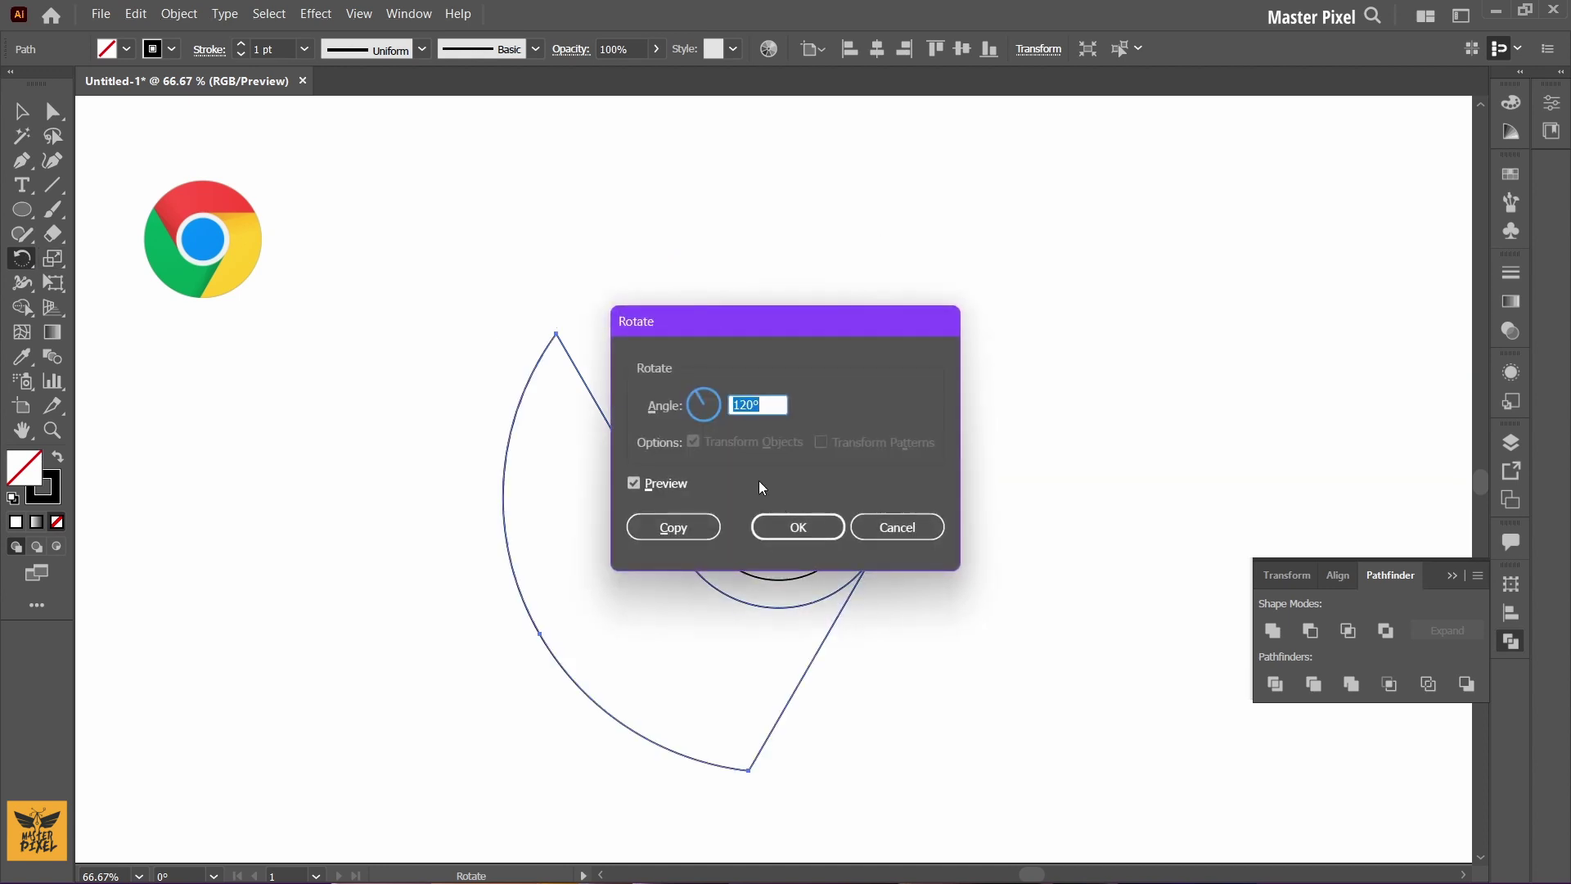
left_click(691, 527)
key("ctrl+d")
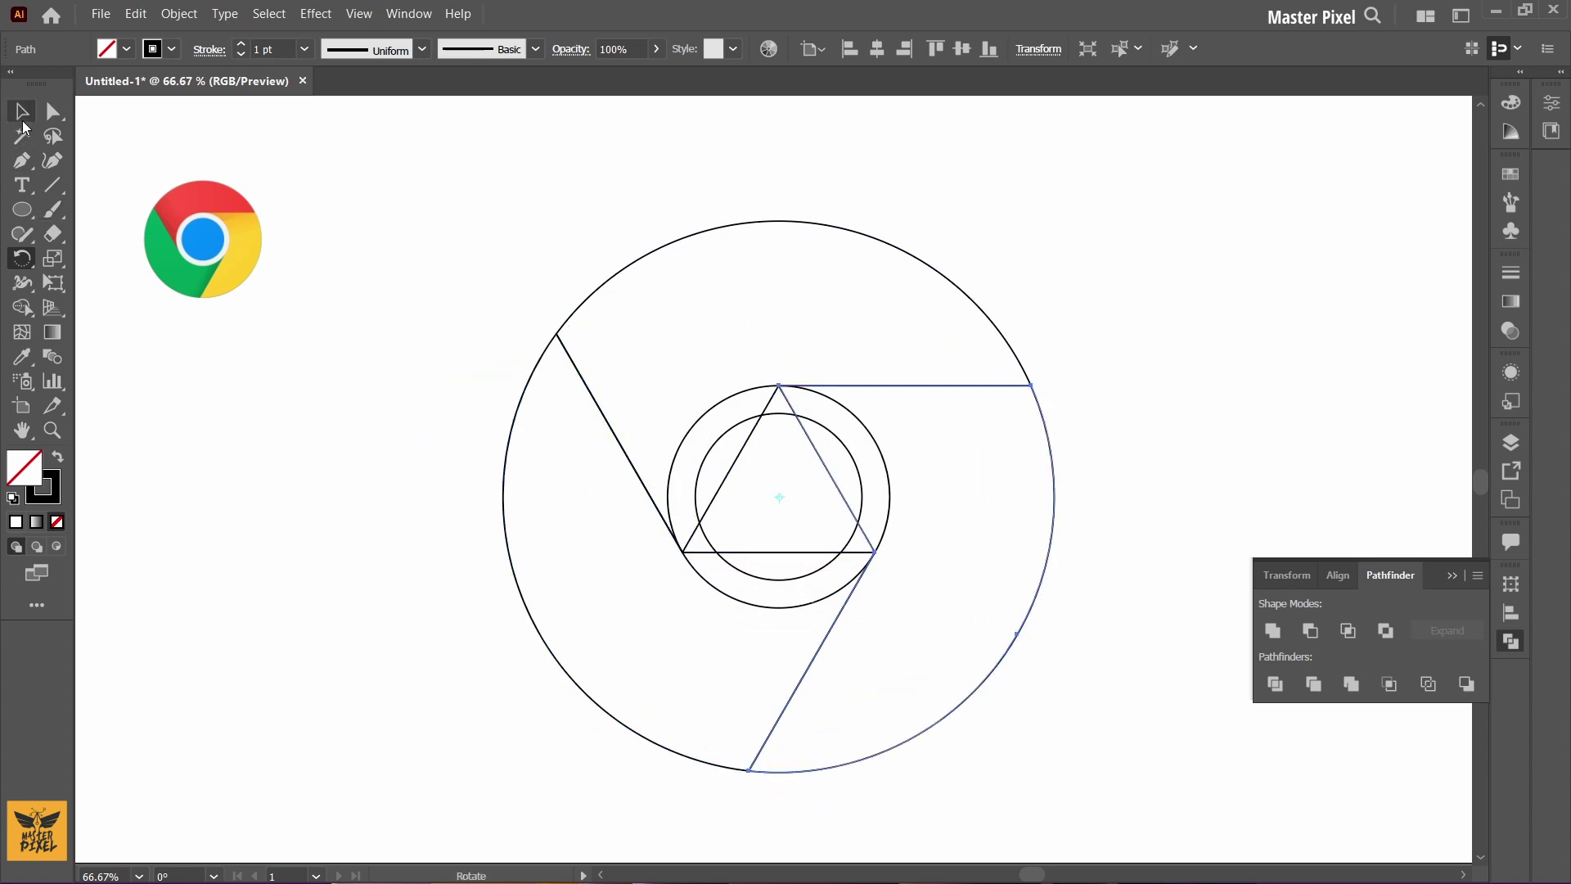
left_click(26, 123)
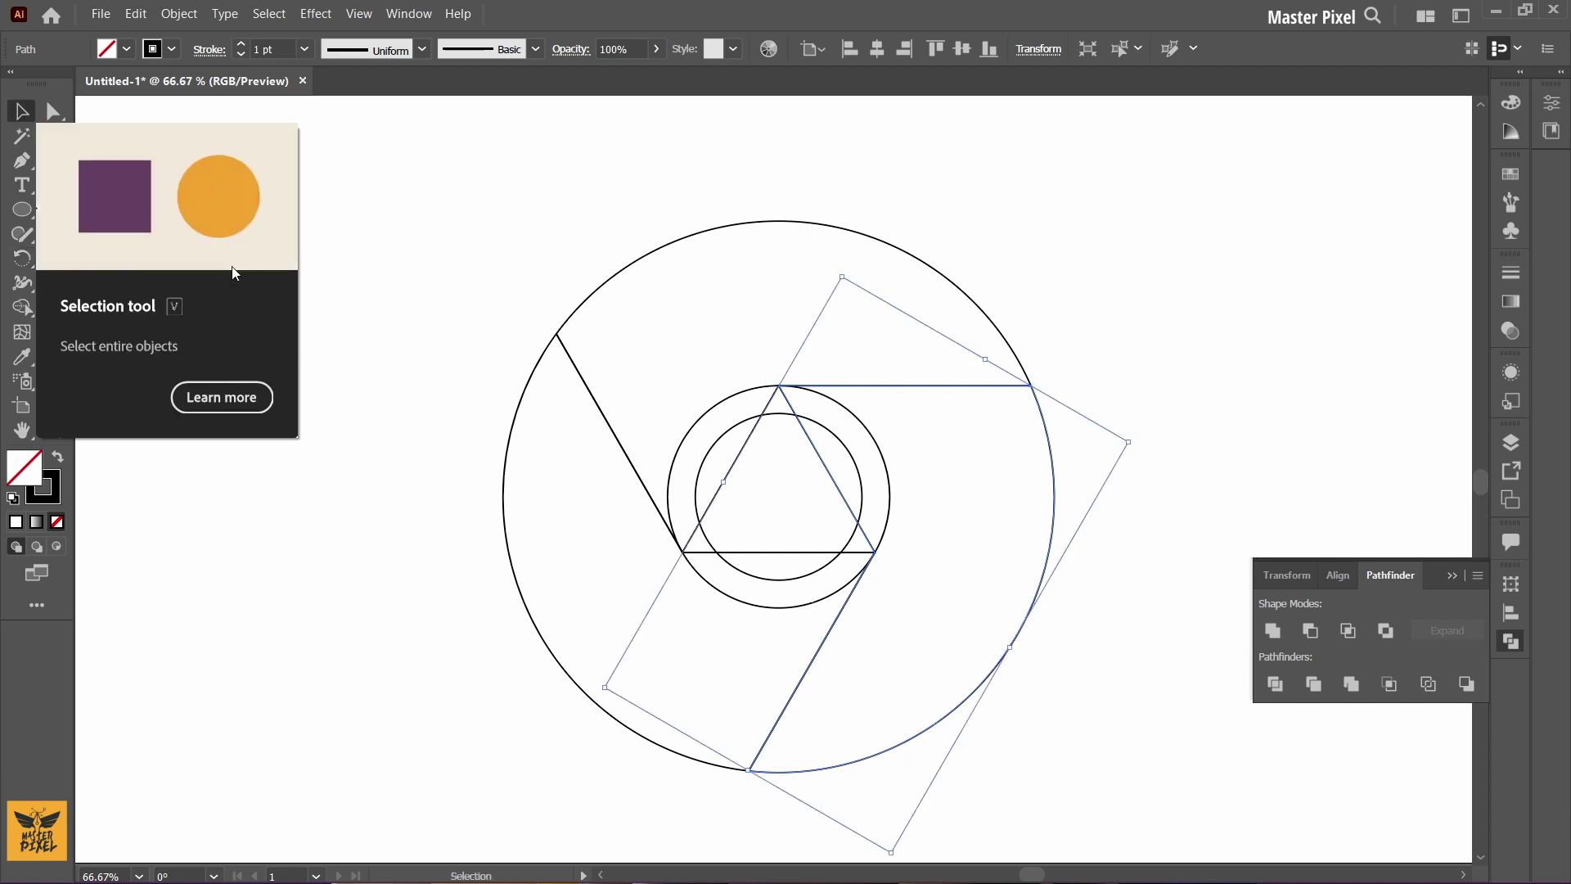
left_click(405, 347)
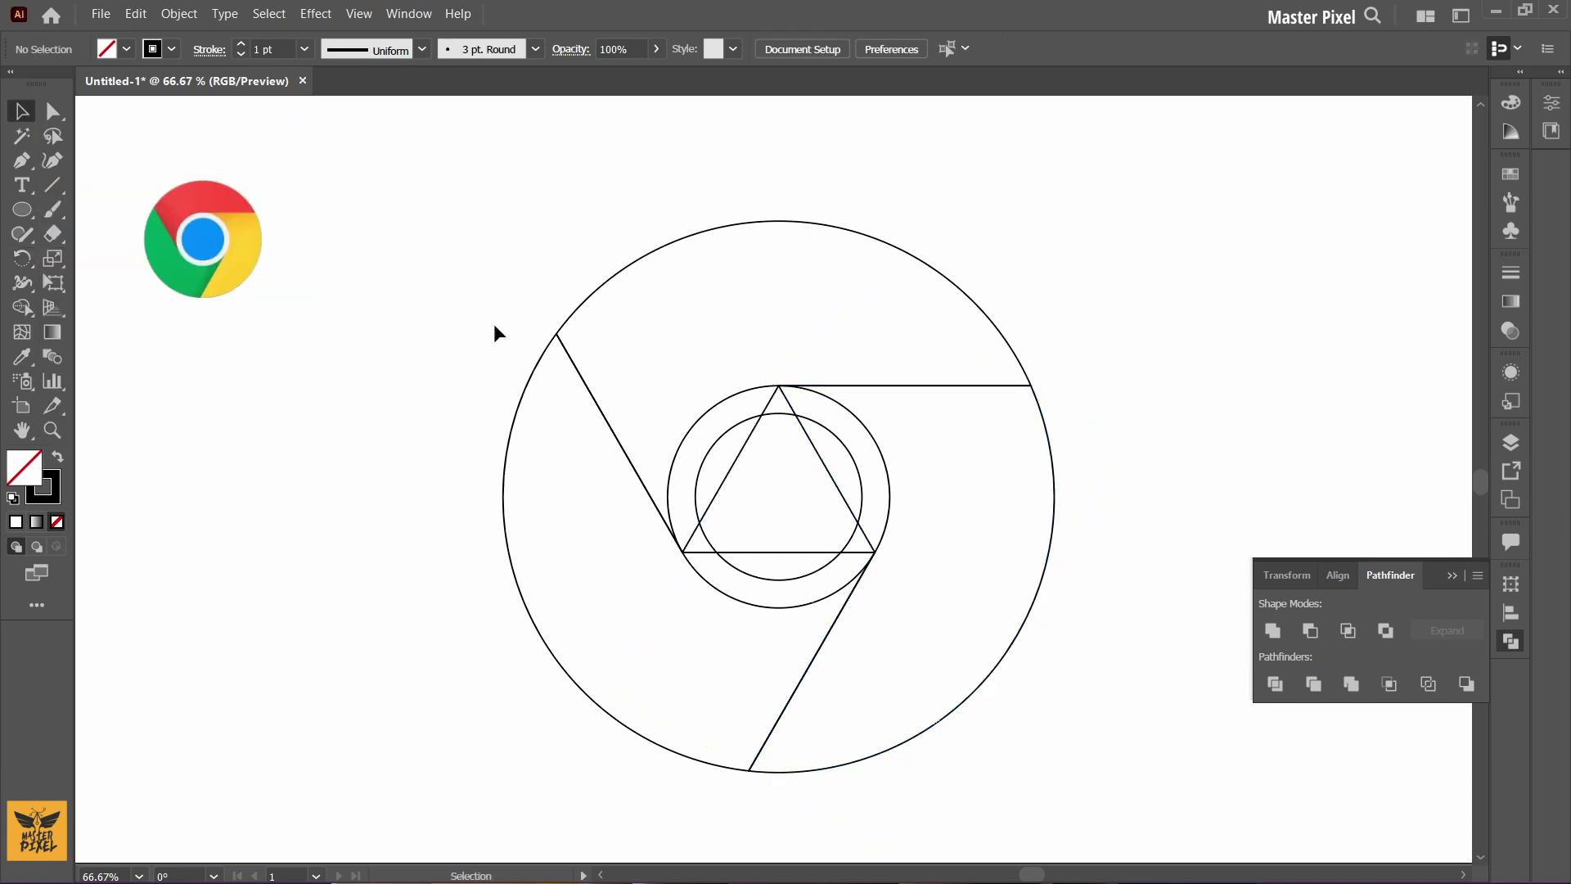
Step: Fill the top wedge with the reference logo's red using the Eyedropper
left_click(579, 309)
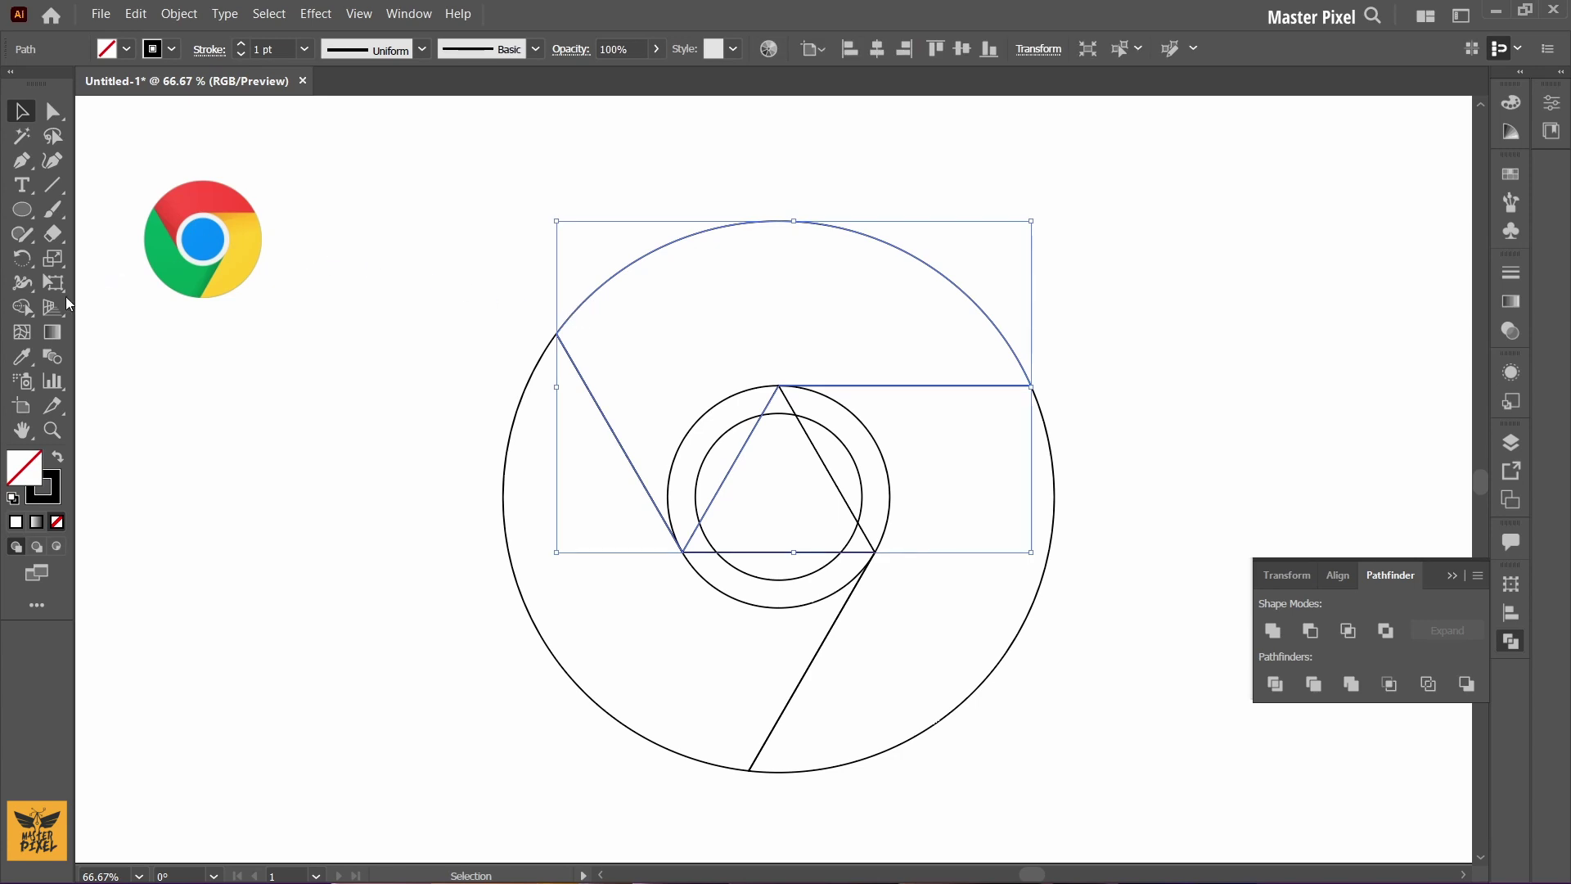
left_click(26, 353)
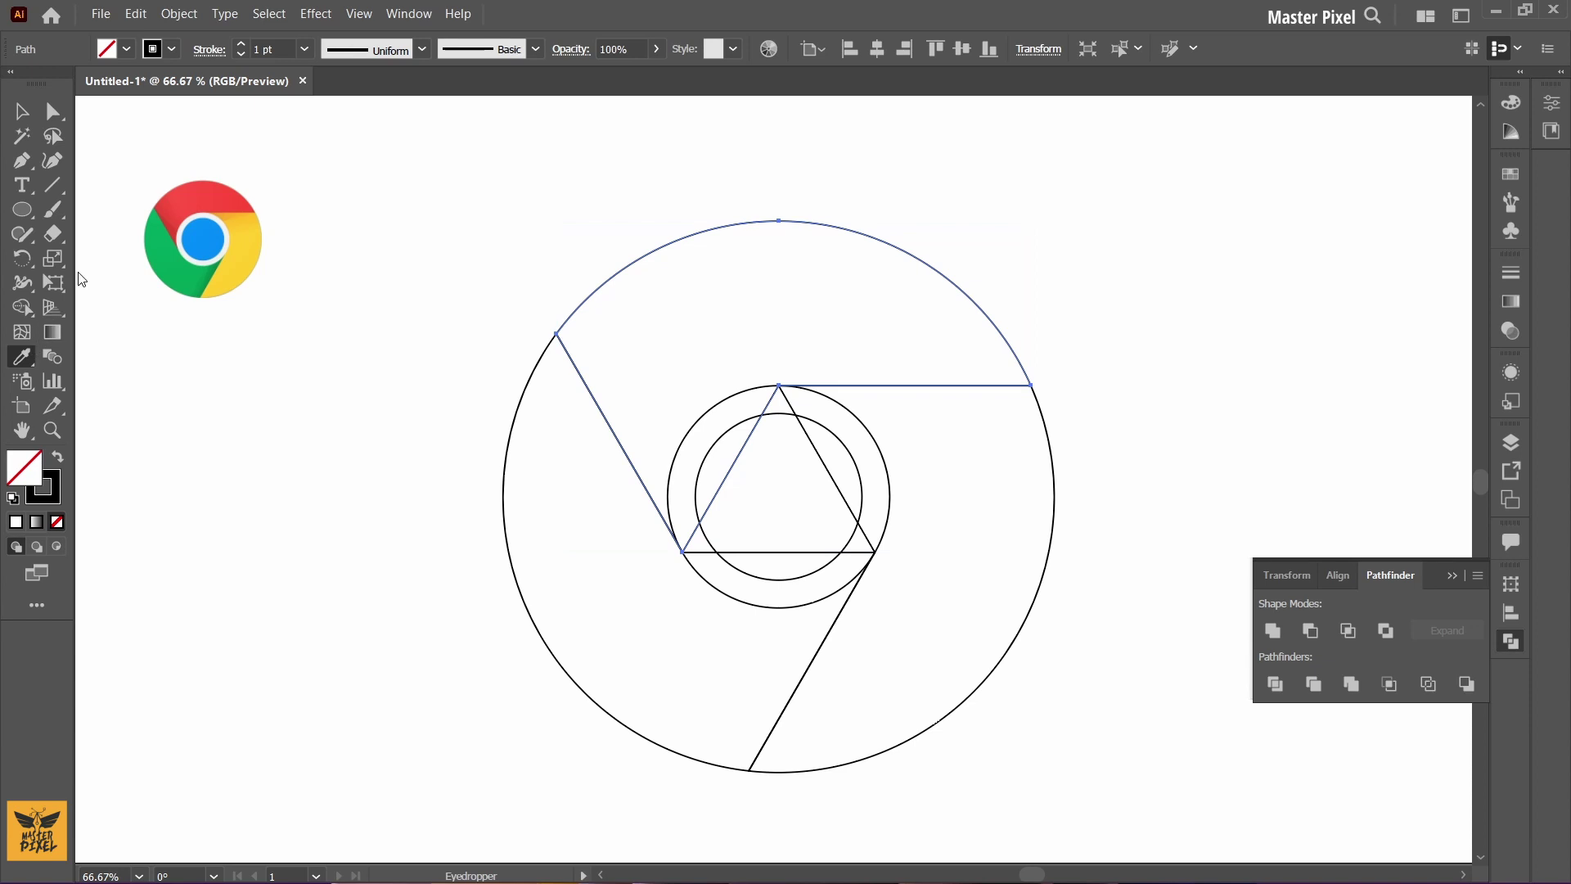
left_click(205, 196)
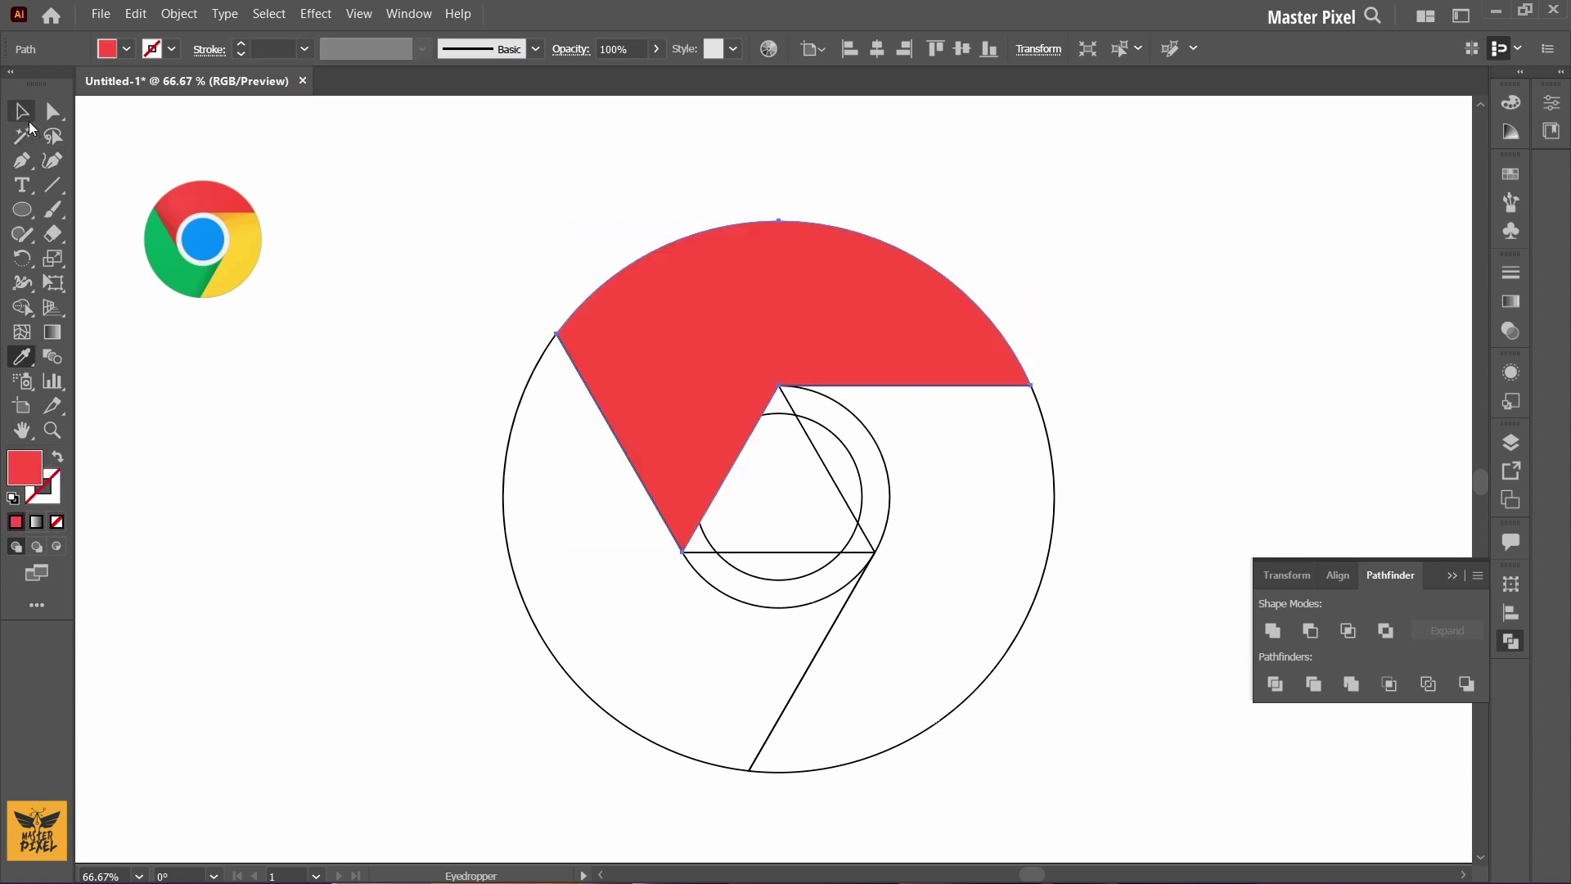
left_click(22, 111)
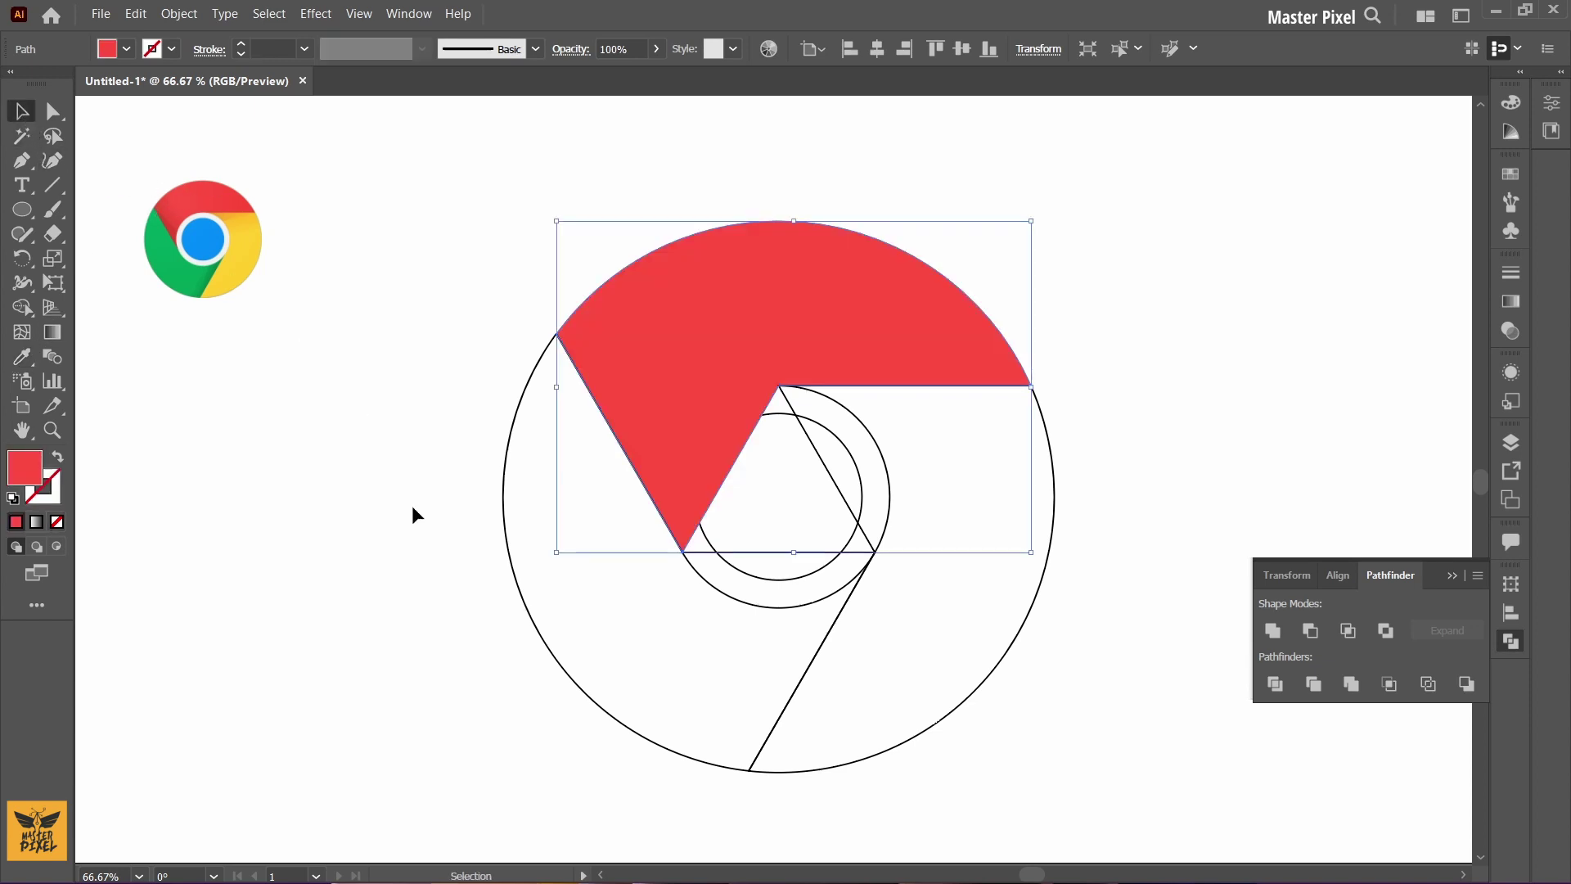
Step: Fill the left wedge with the reference logo's green
left_click(503, 523)
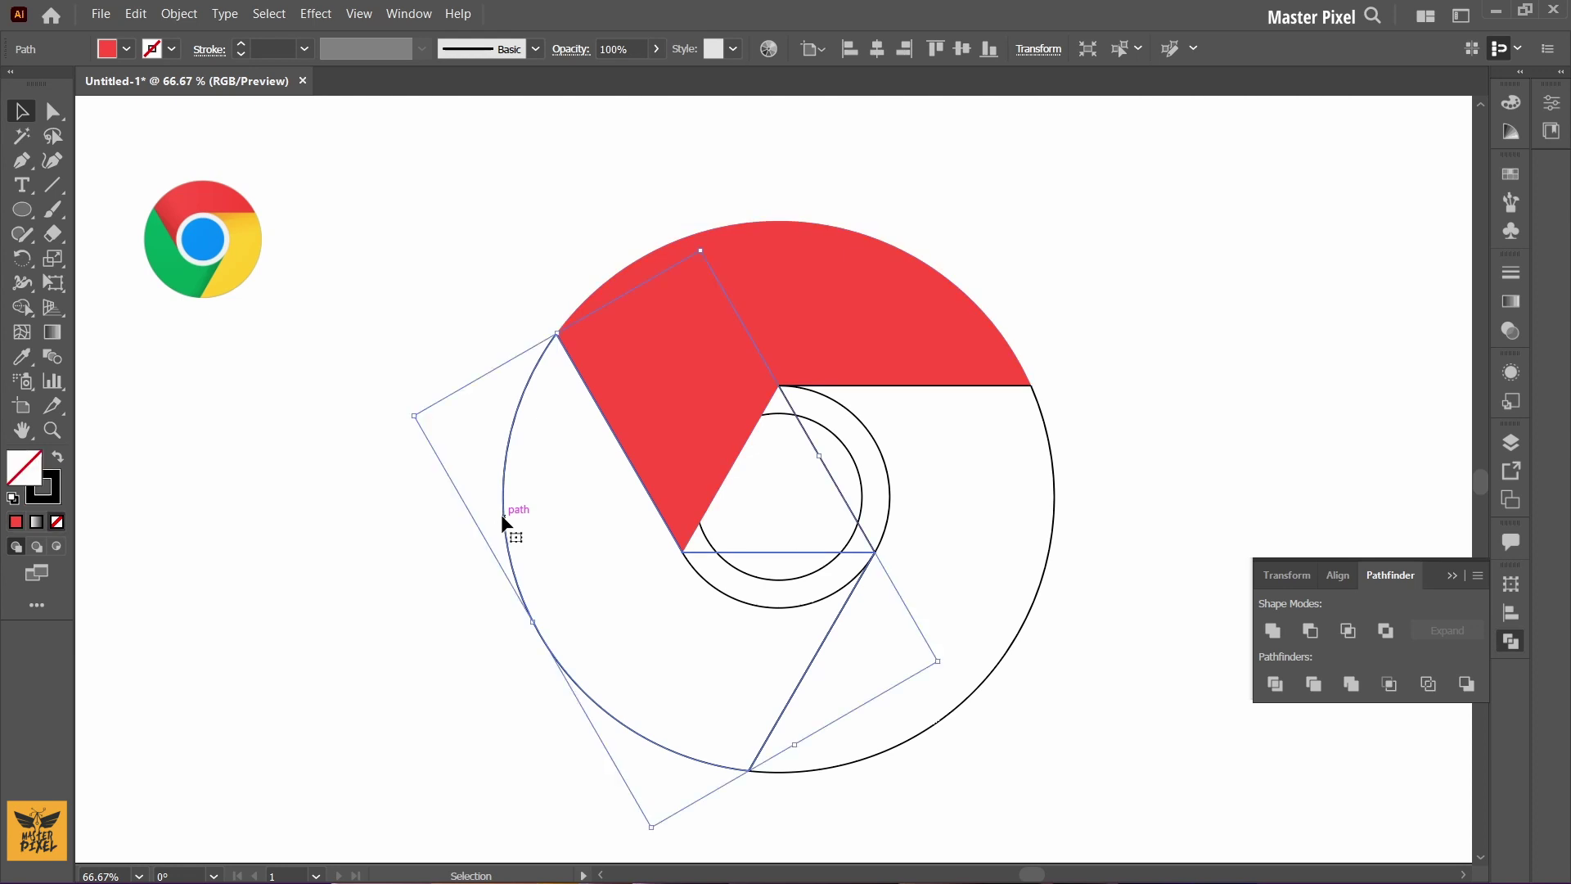
left_click(26, 355)
left_click(162, 258)
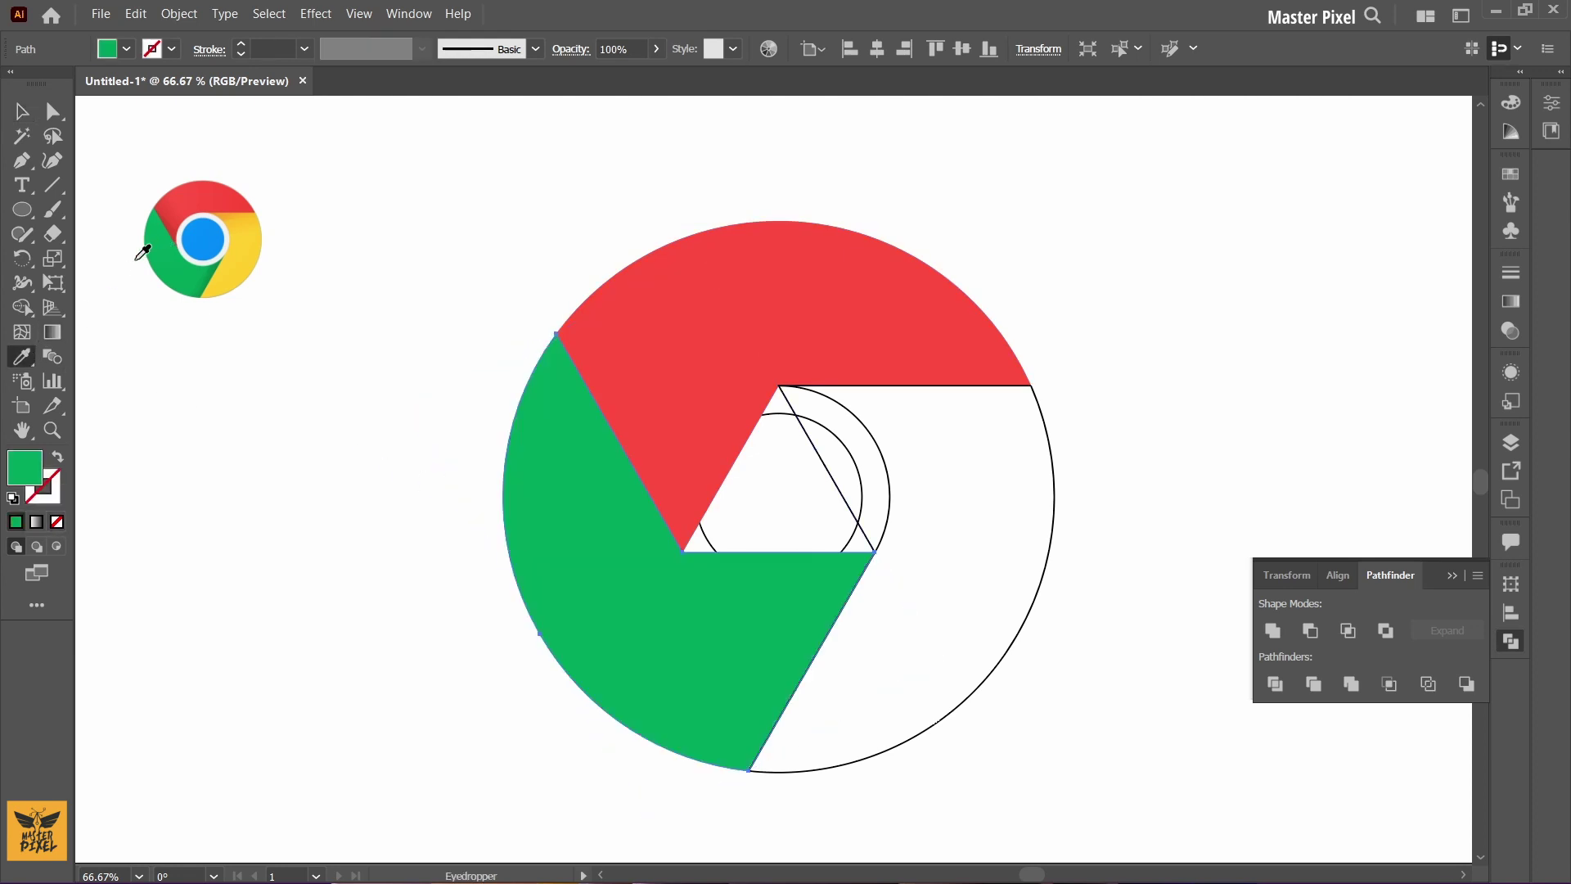
left_click(22, 111)
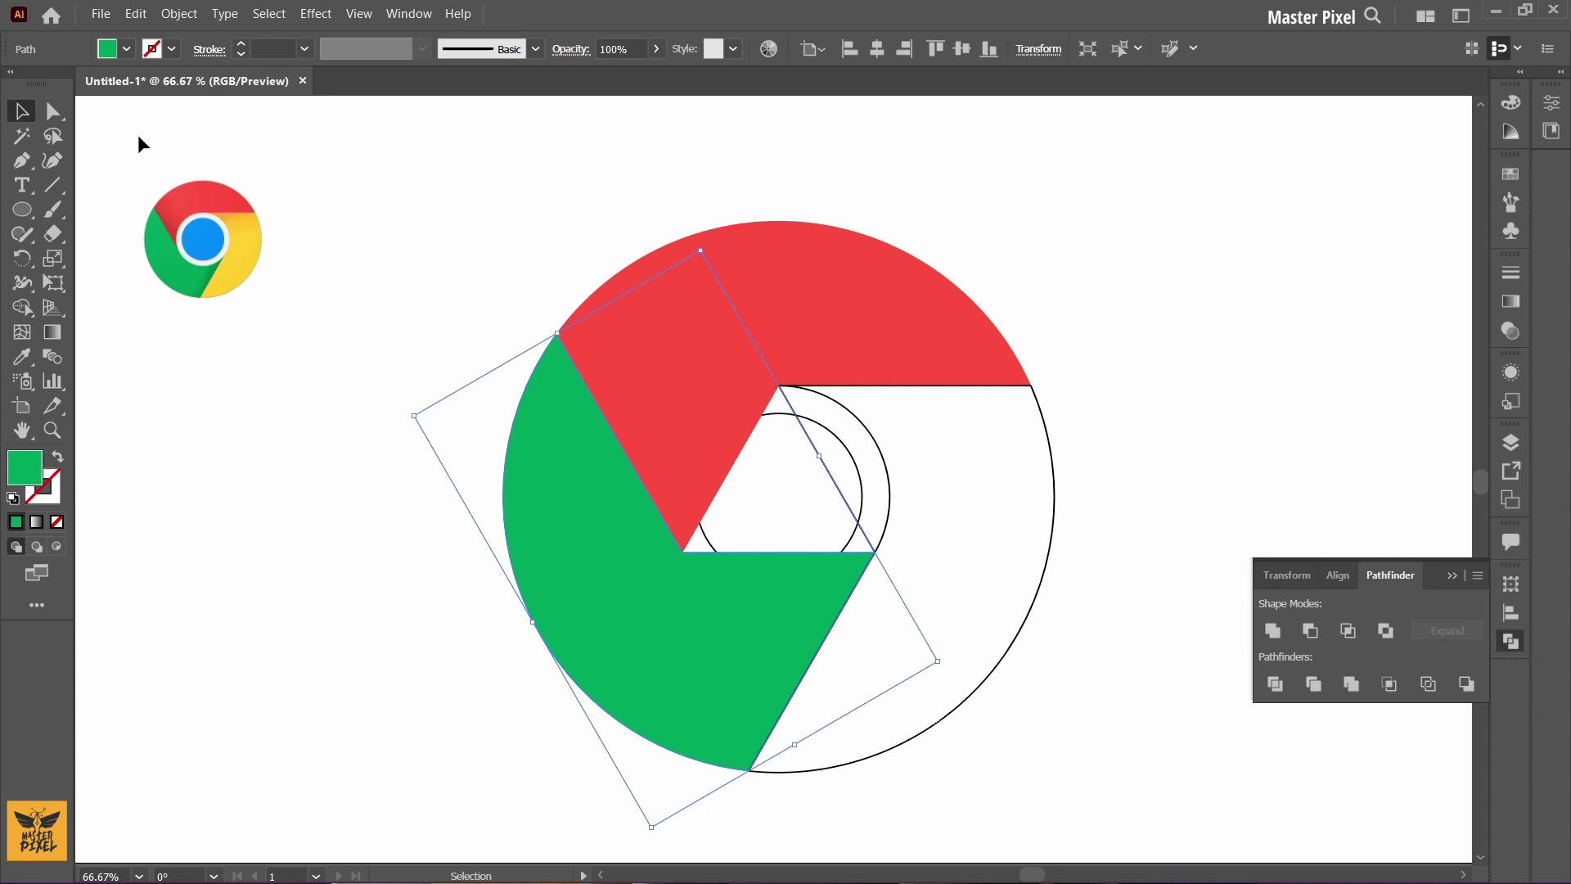
Step: Fill the right wedge with the reference logo's yellow, then deselect
left_click(1036, 602)
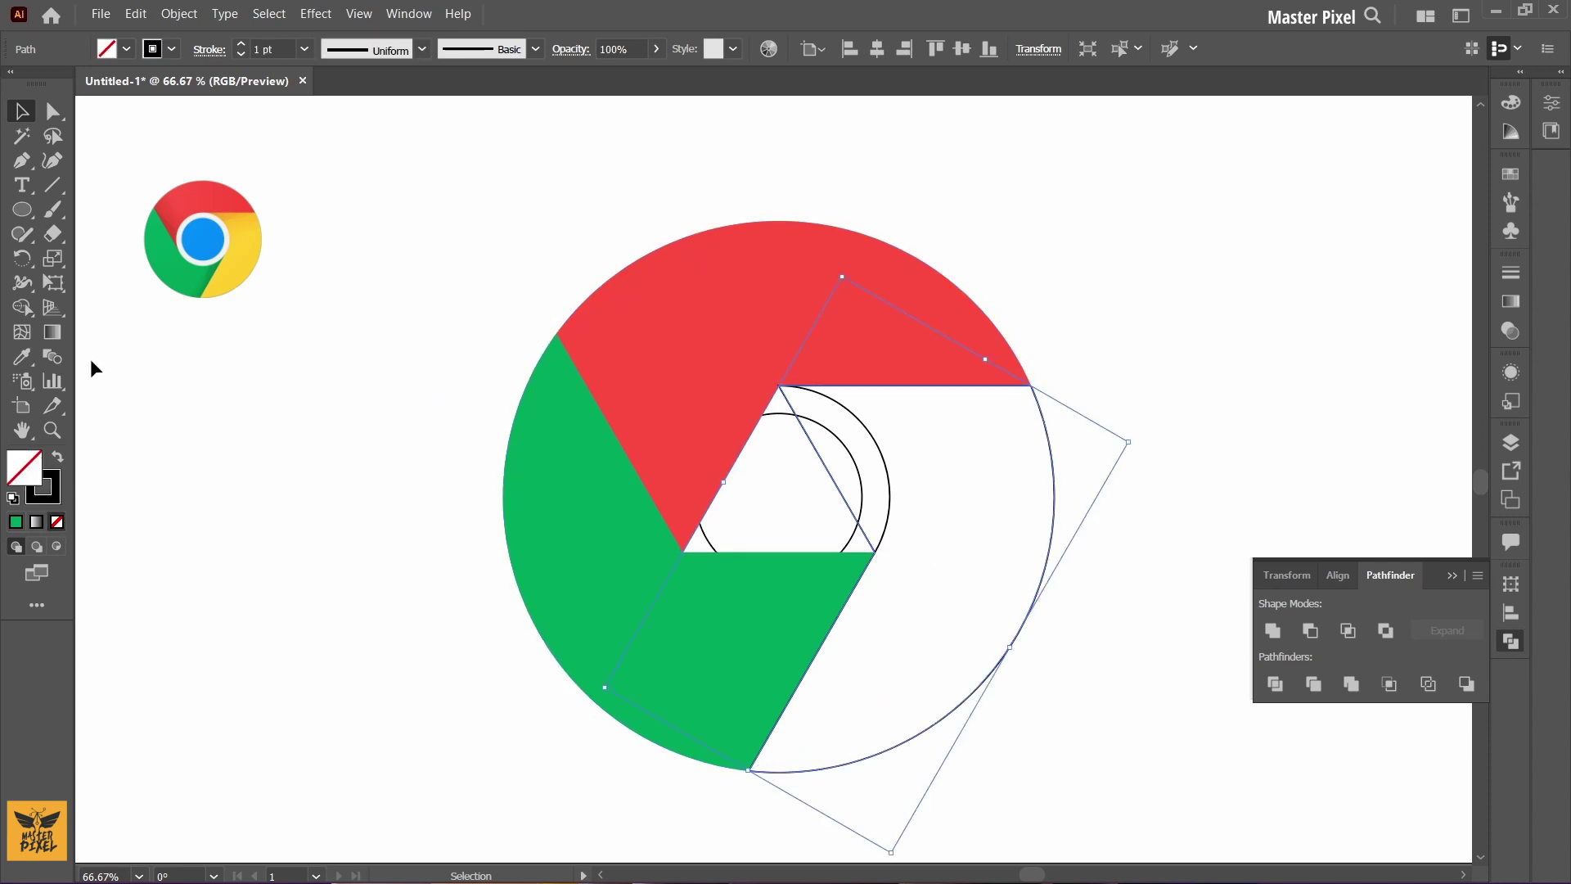
left_click(22, 355)
left_click(242, 257)
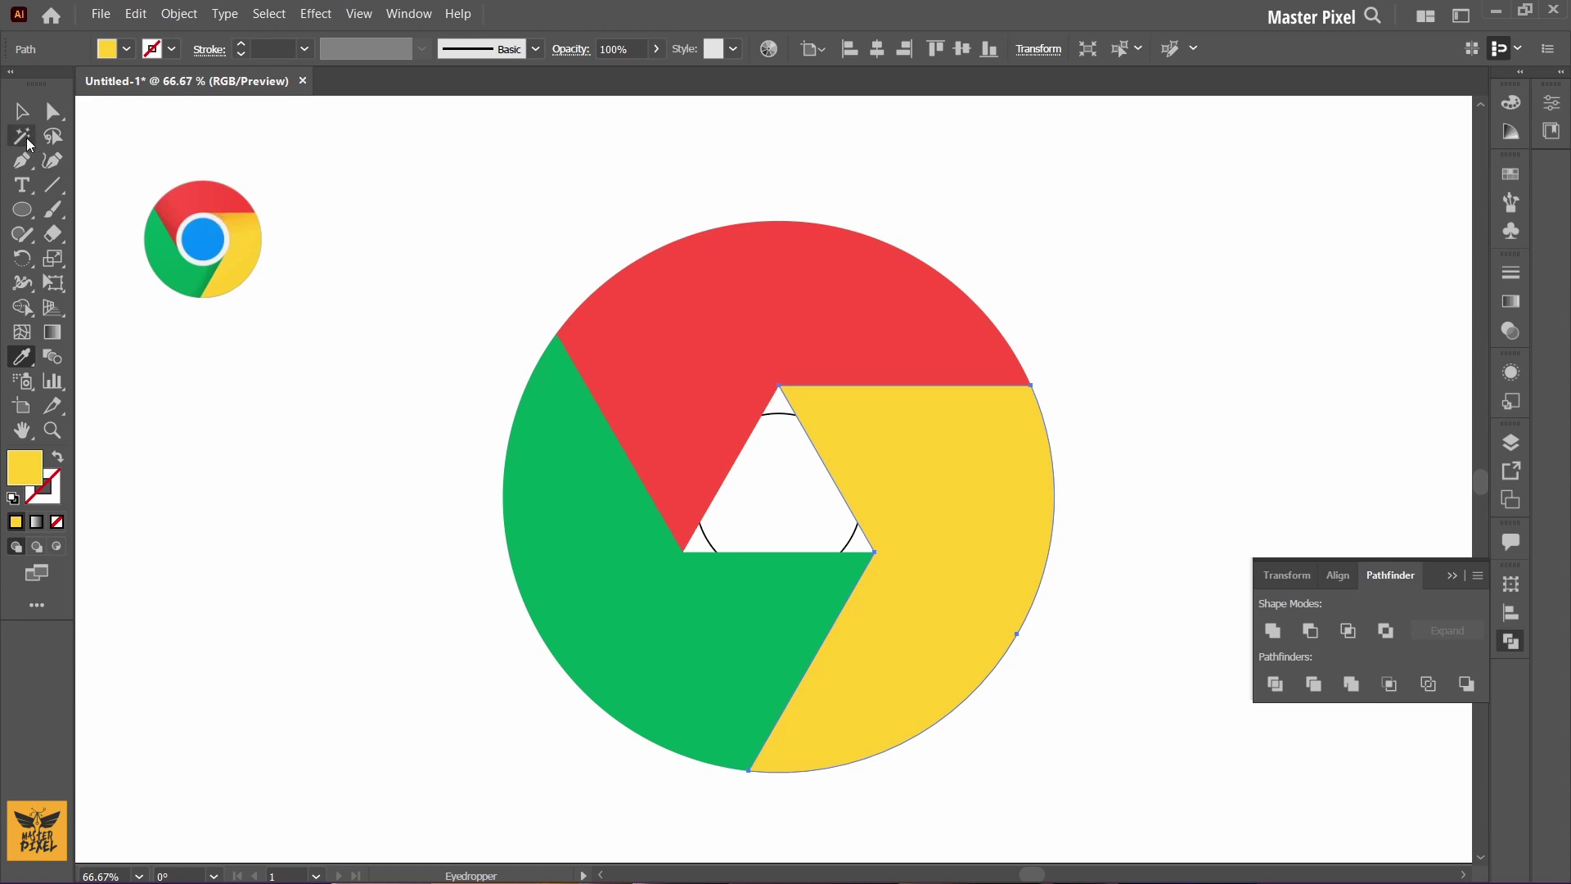
left_click(22, 112)
left_click(366, 279)
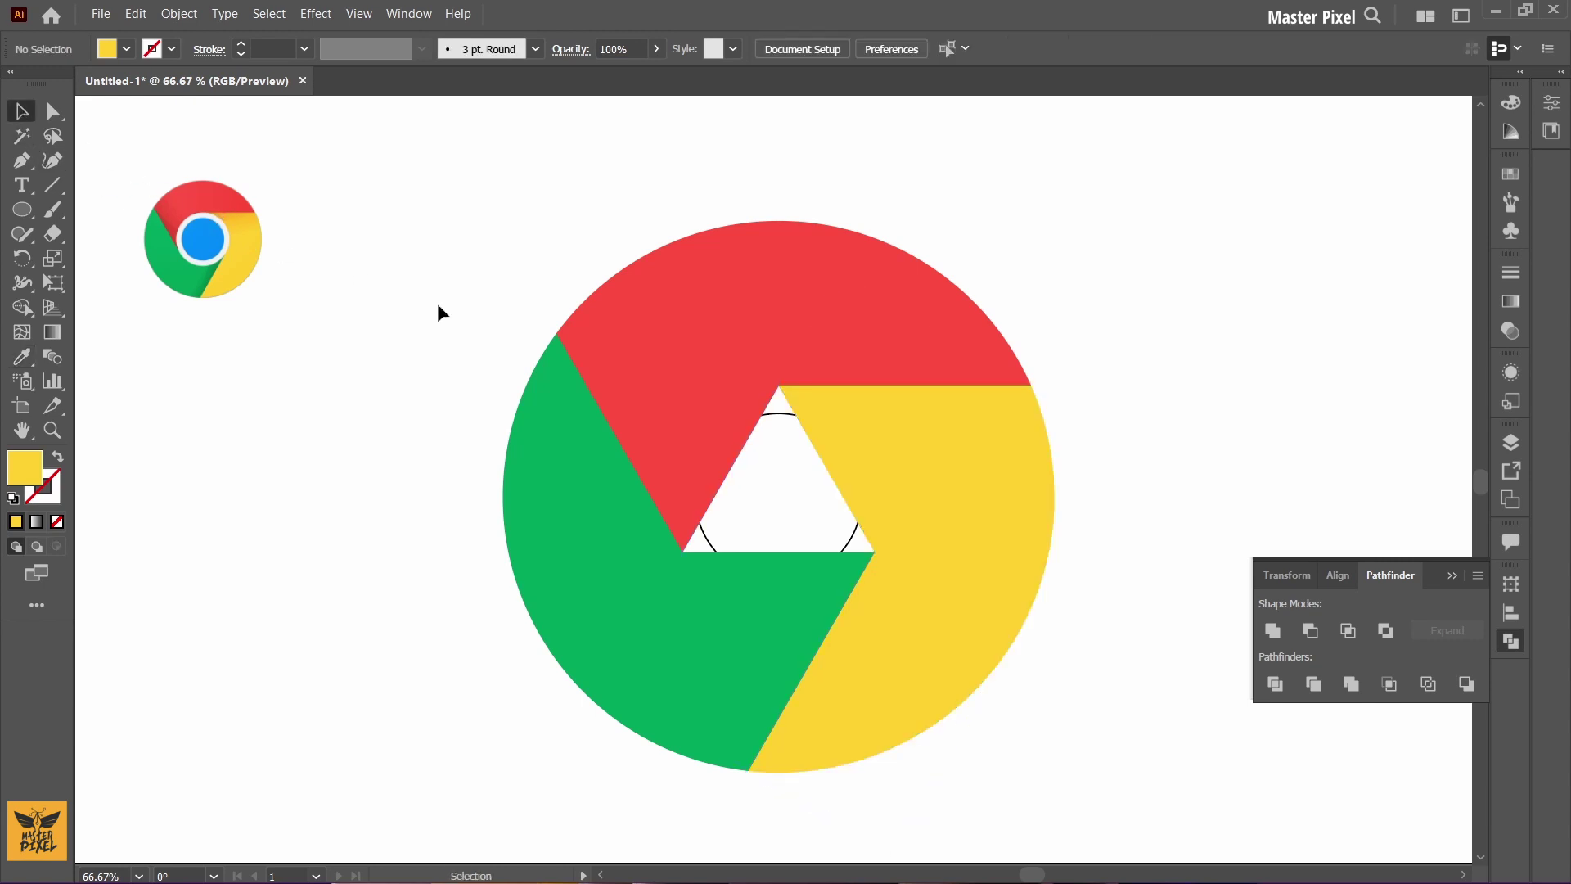
Step: Send the red, green and yellow wedges to the back, behind the centre circles
left_click(668, 374)
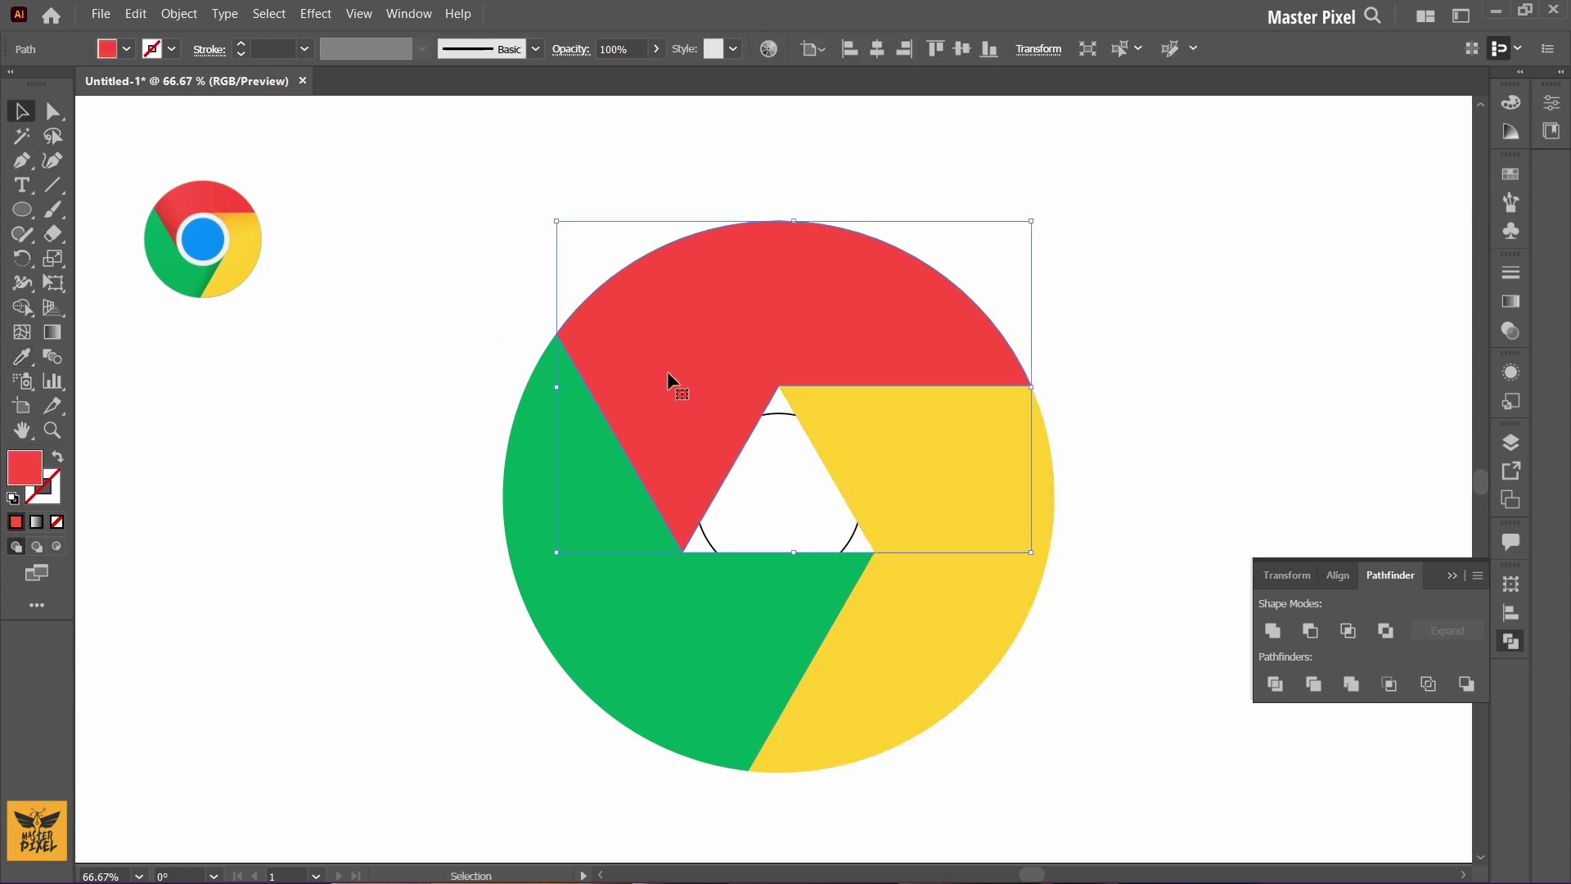
left_click(627, 606, "shift")
left_click(852, 634, "shift")
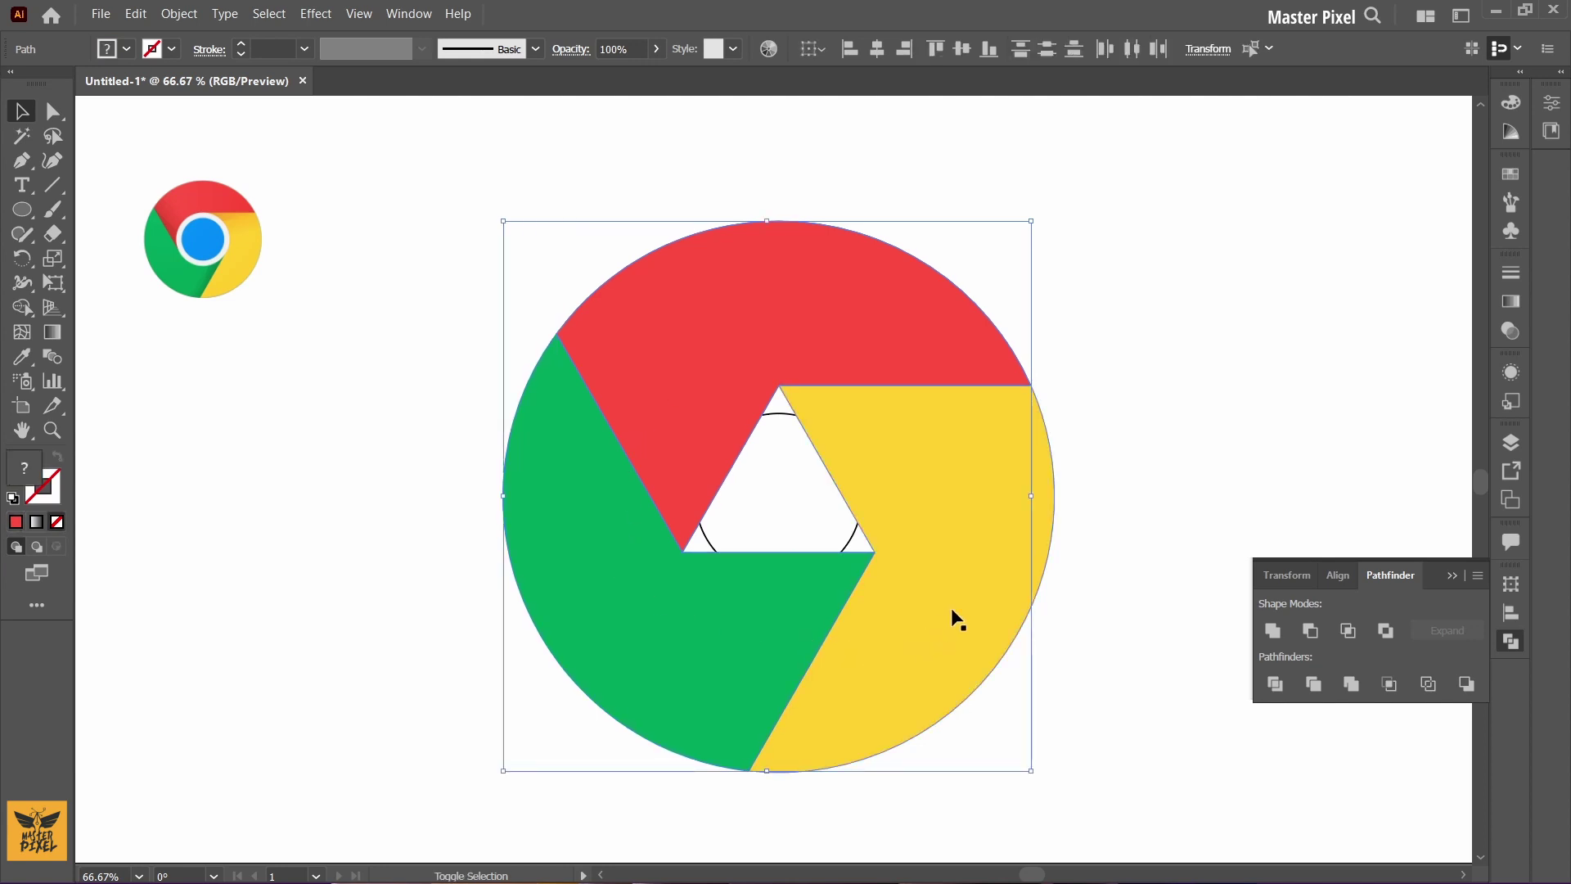
right_click(965, 528)
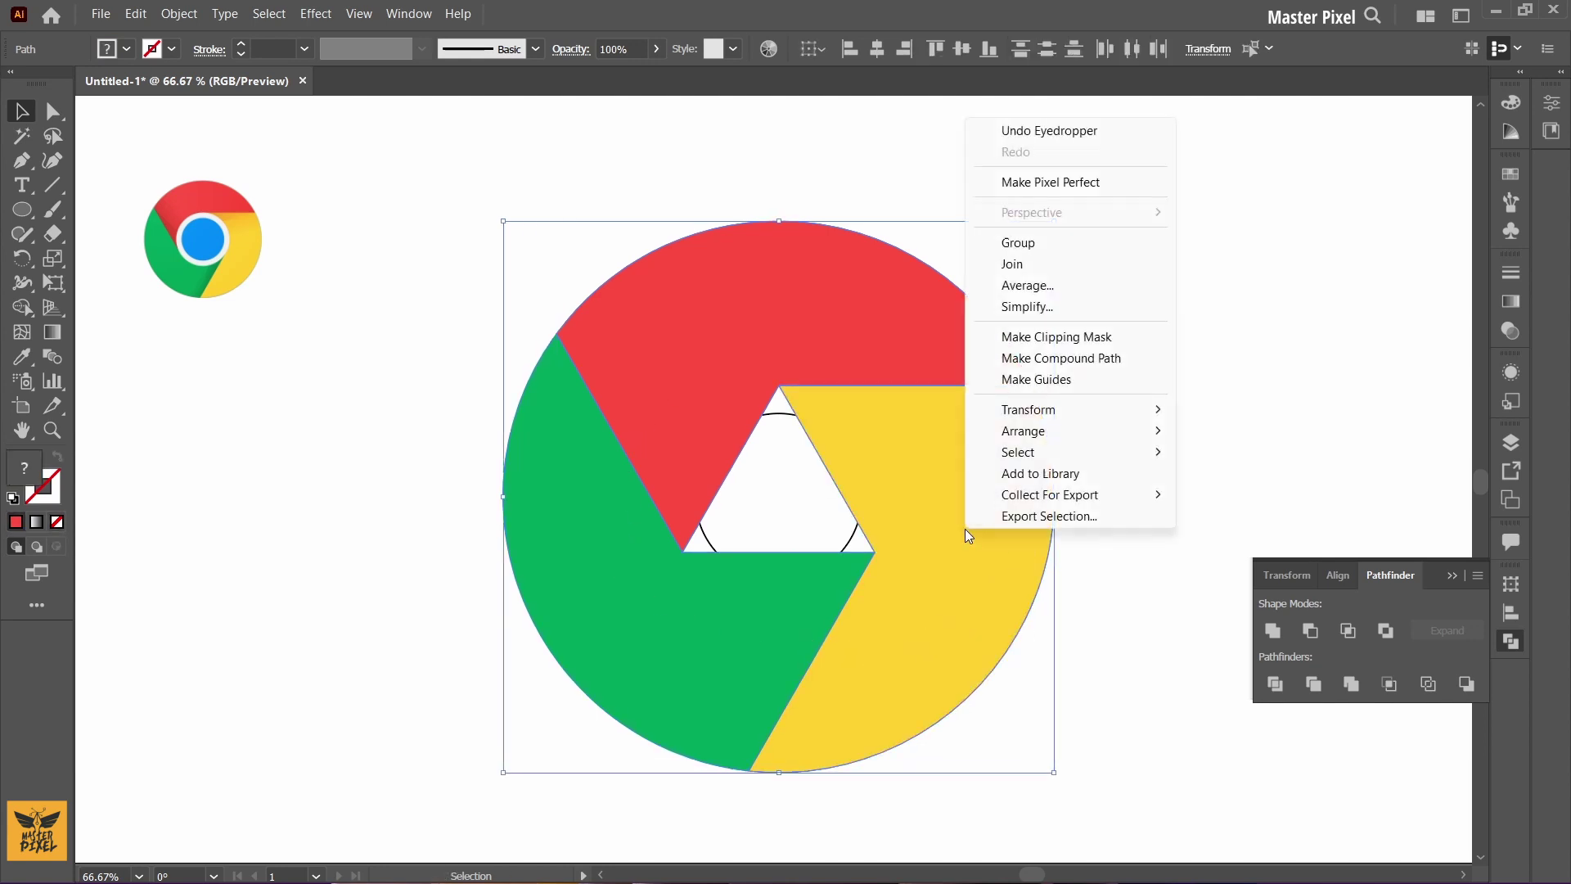
mouse_move(1024, 430)
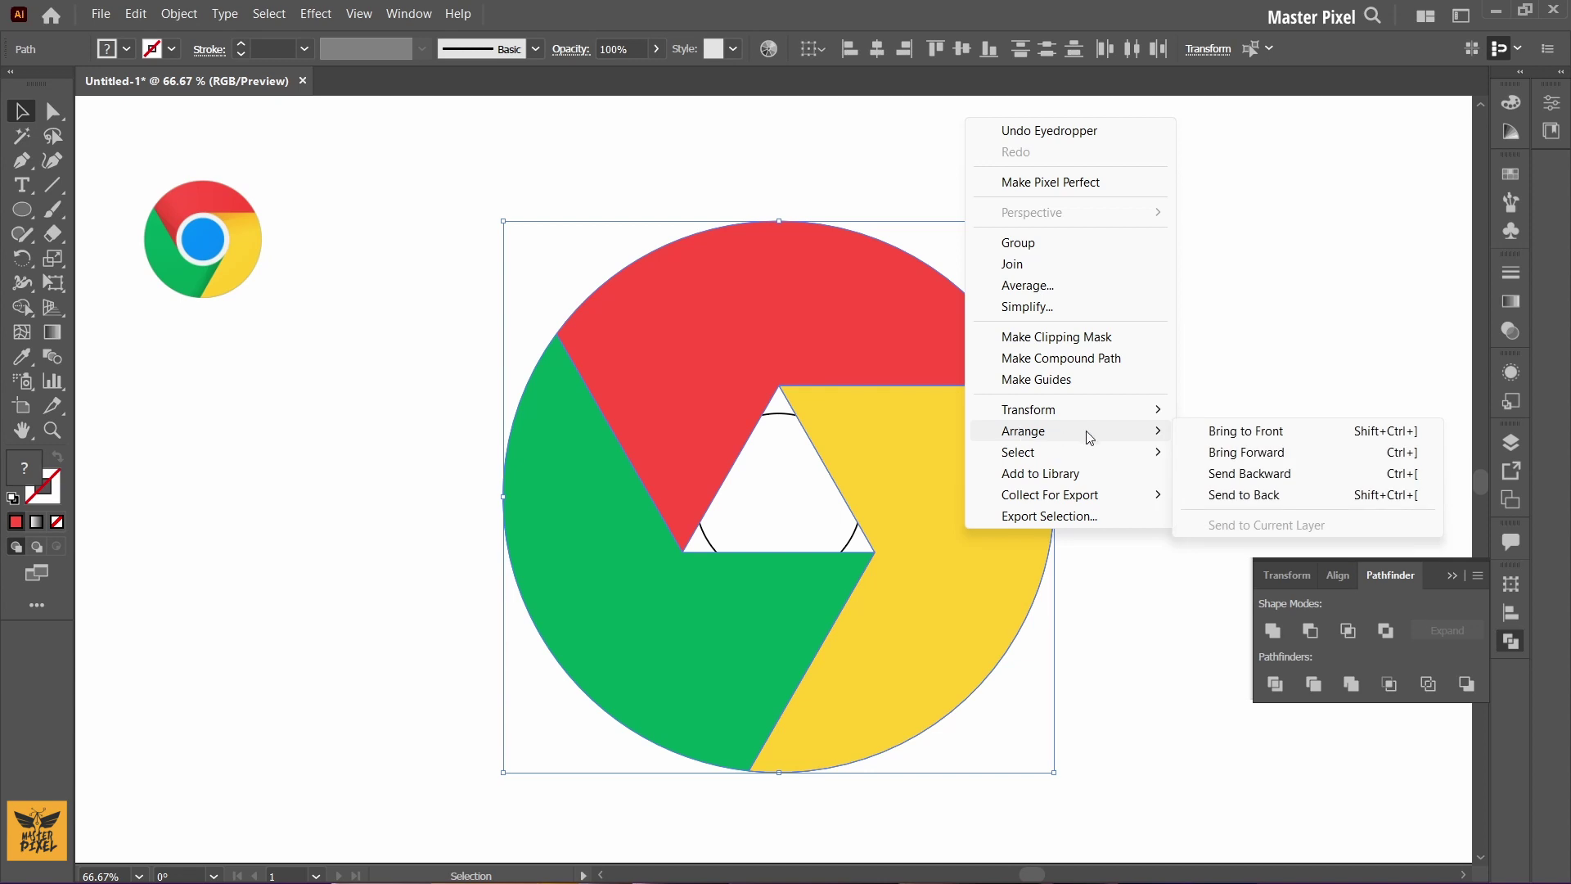
left_click(1247, 496)
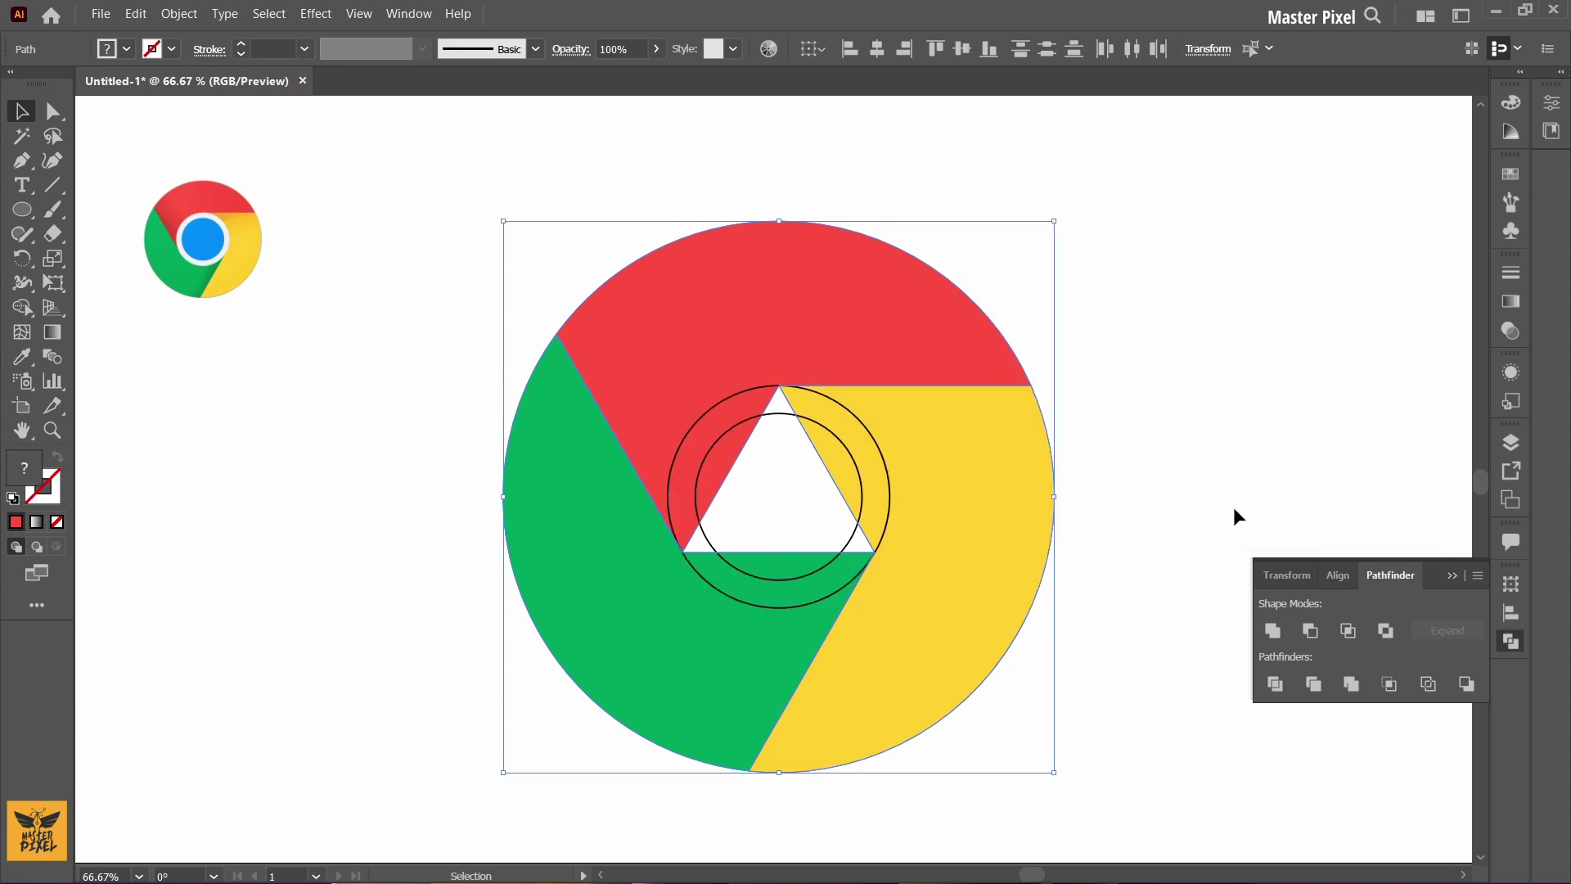
left_click(725, 401)
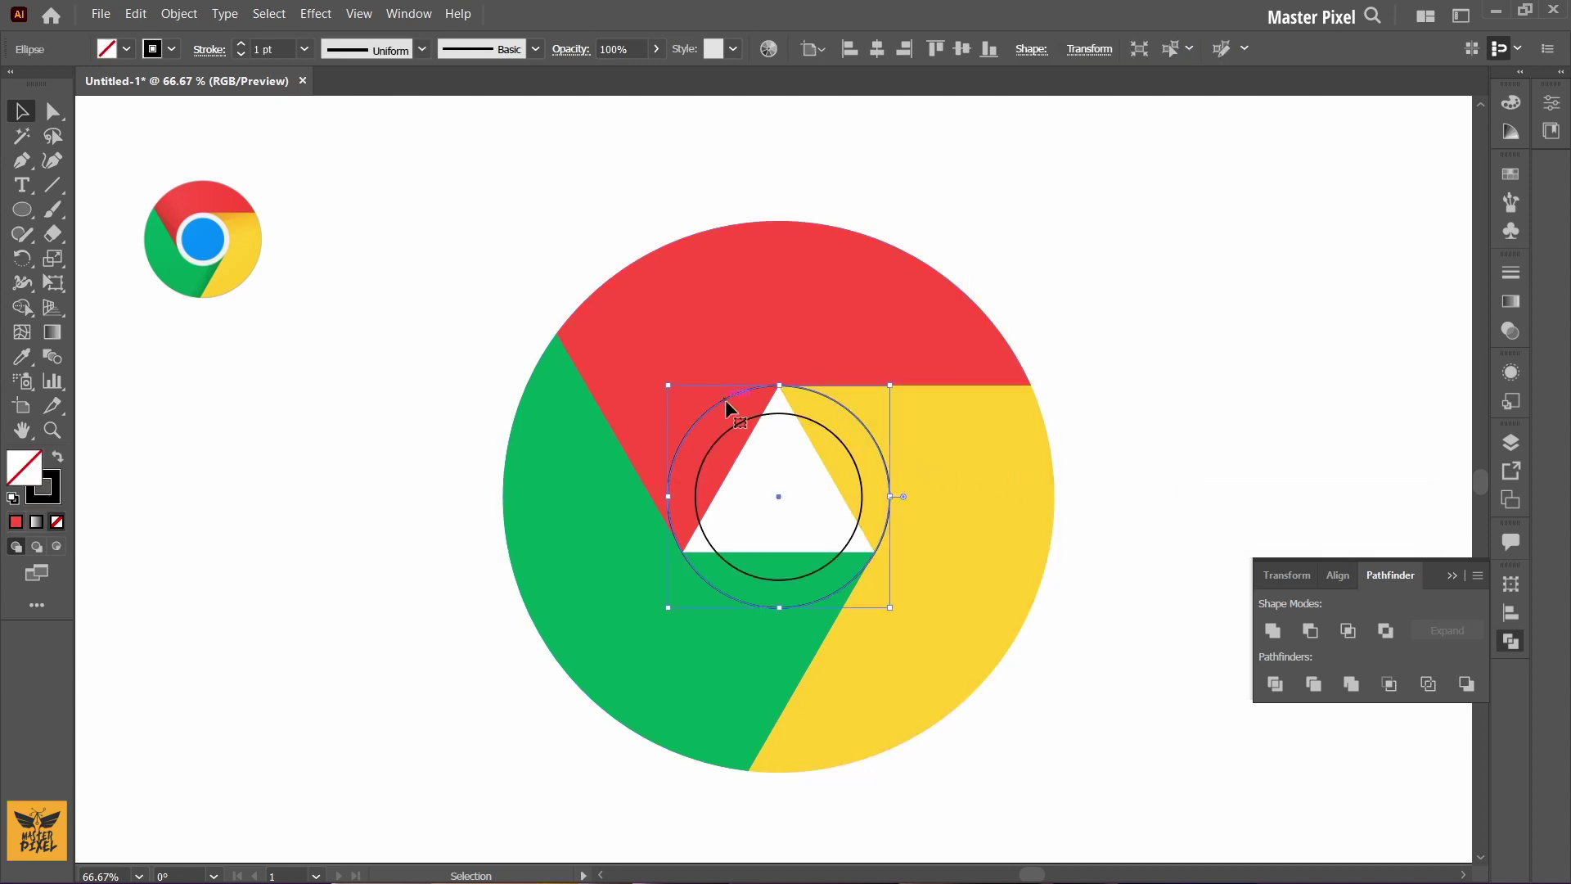
Step: Fill the larger centre circle white and close the Pathfinder panel
left_click(126, 50)
left_click(43, 85)
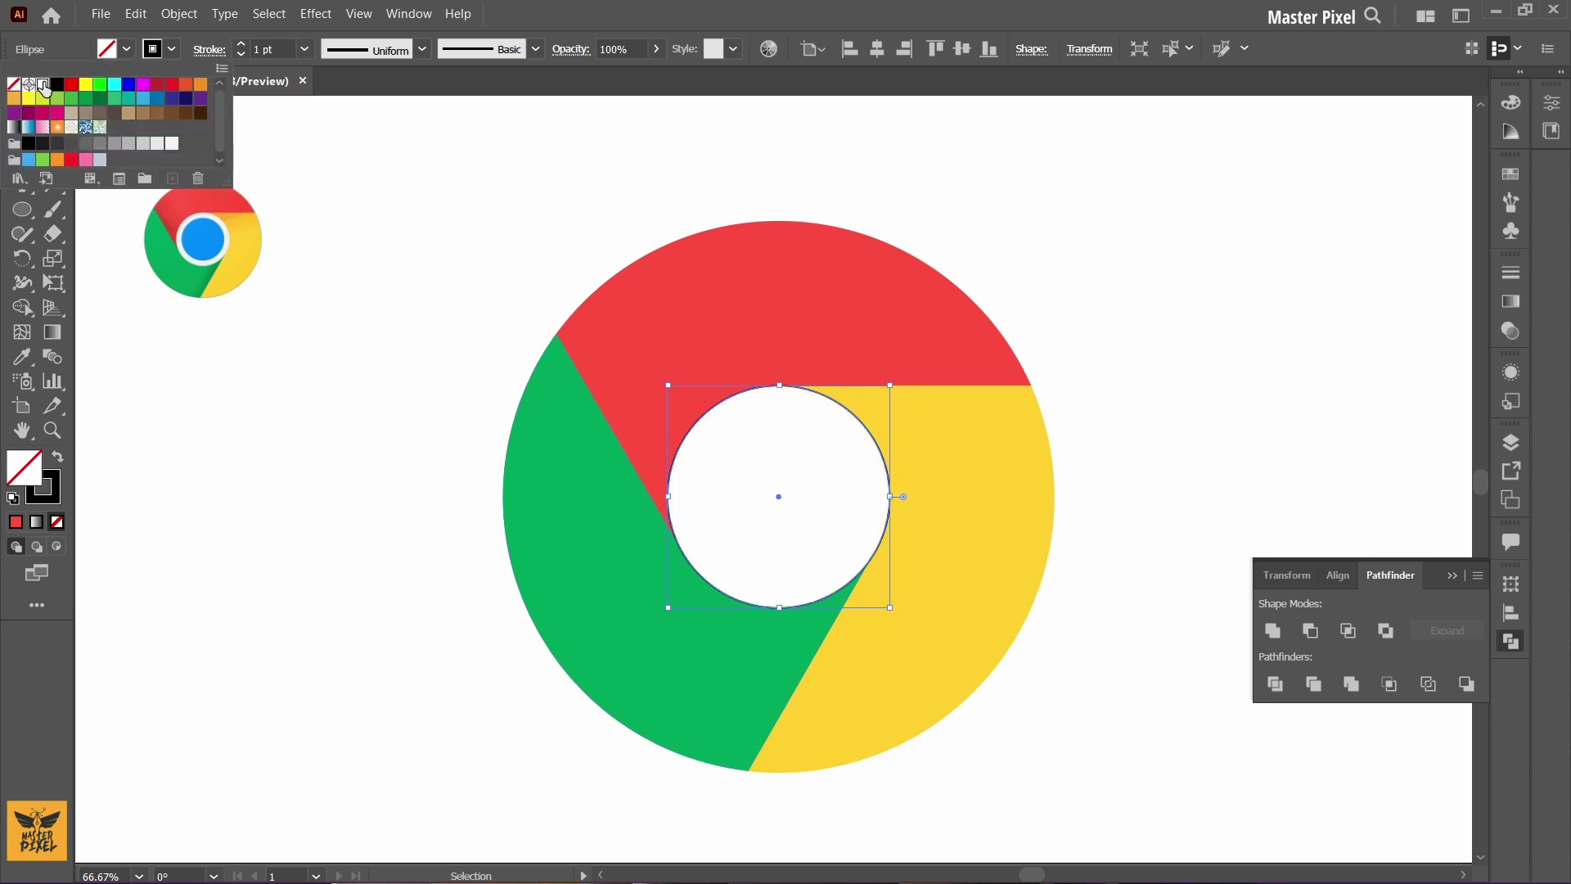
left_click(388, 380)
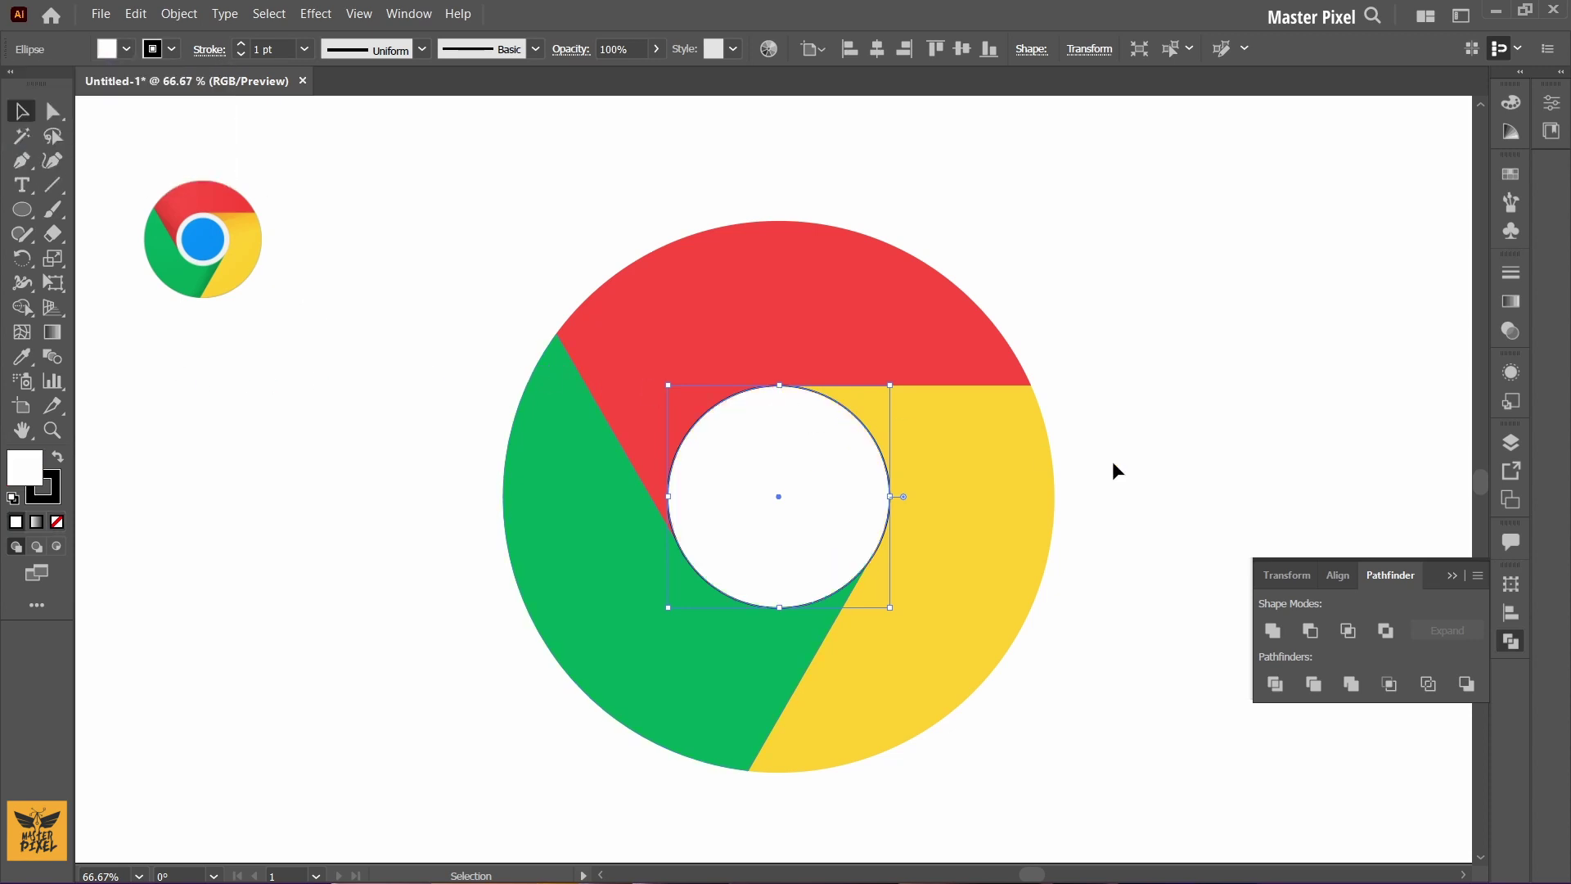
left_click(1454, 574)
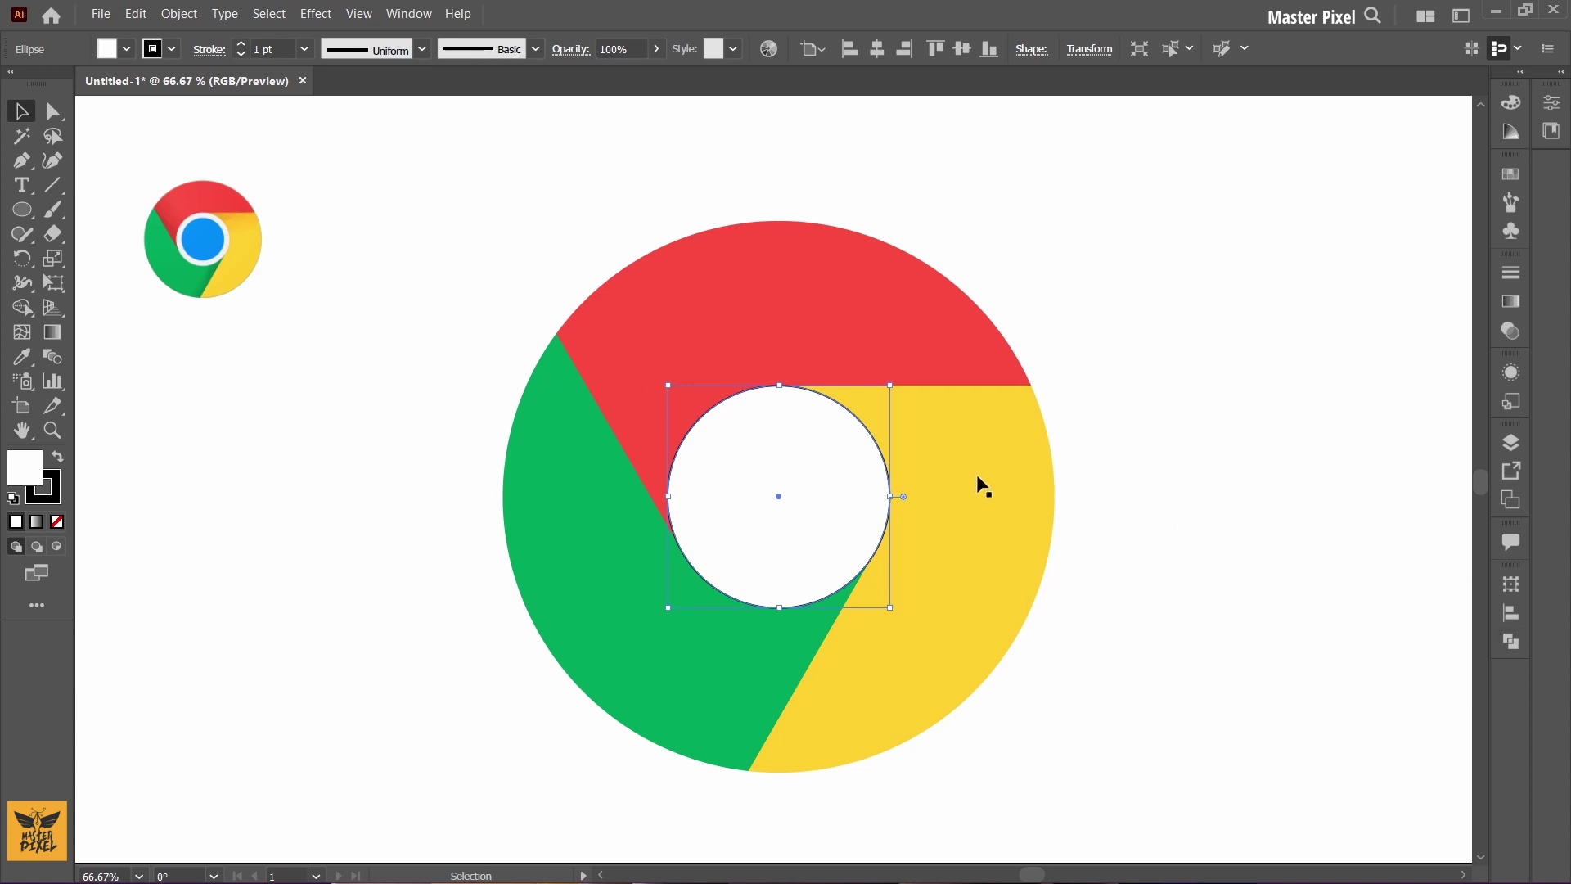
Step: Send the white circle one step backward, then select the smaller centre circle
right_click(766, 509)
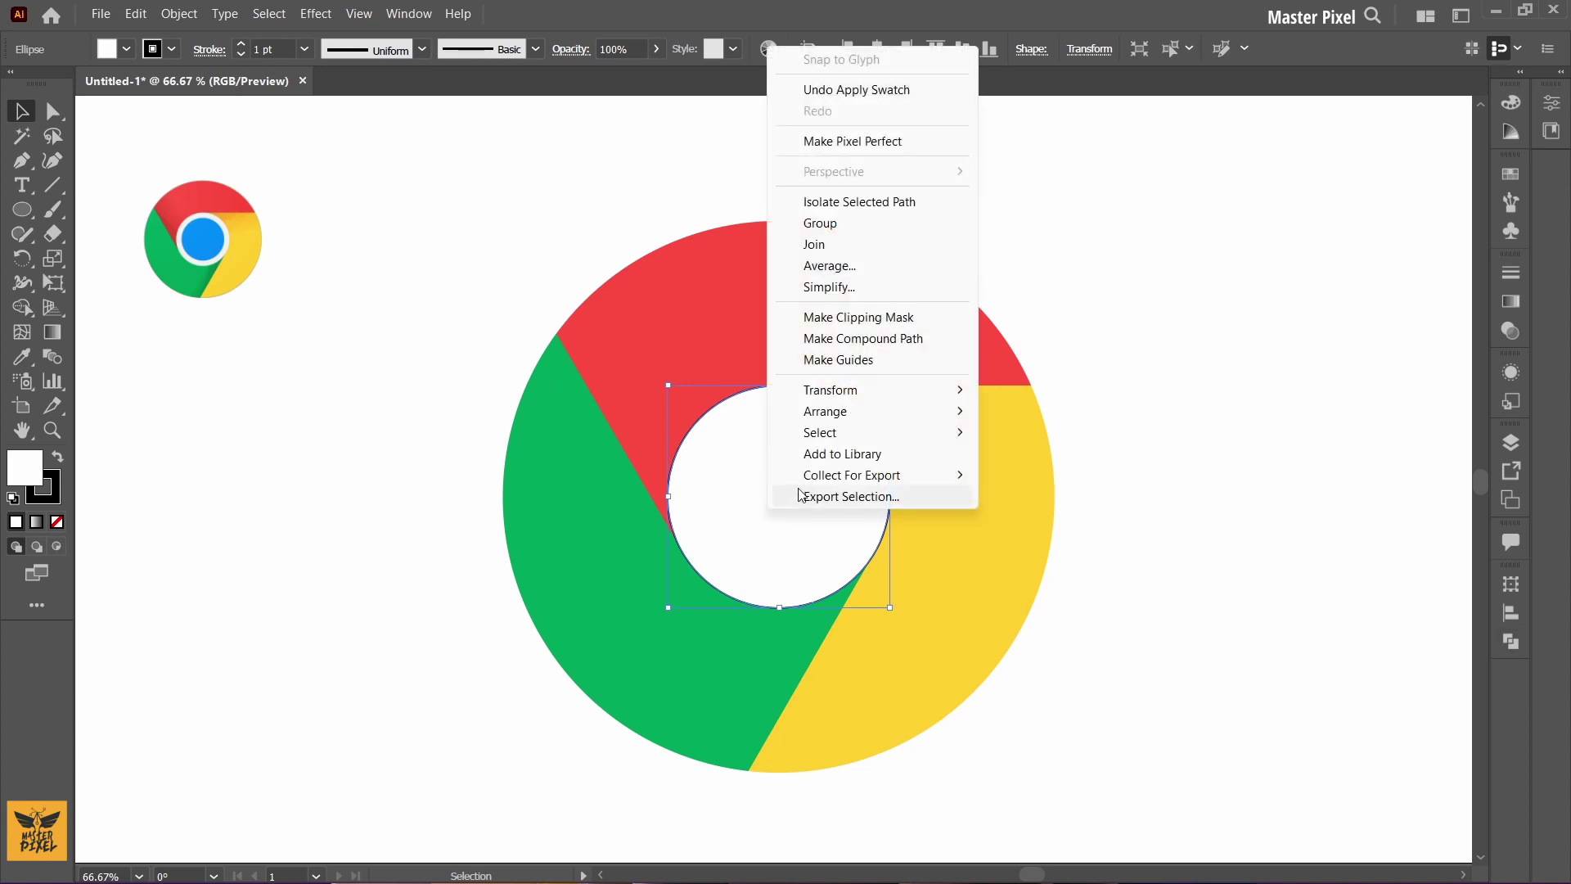
mouse_move(825, 410)
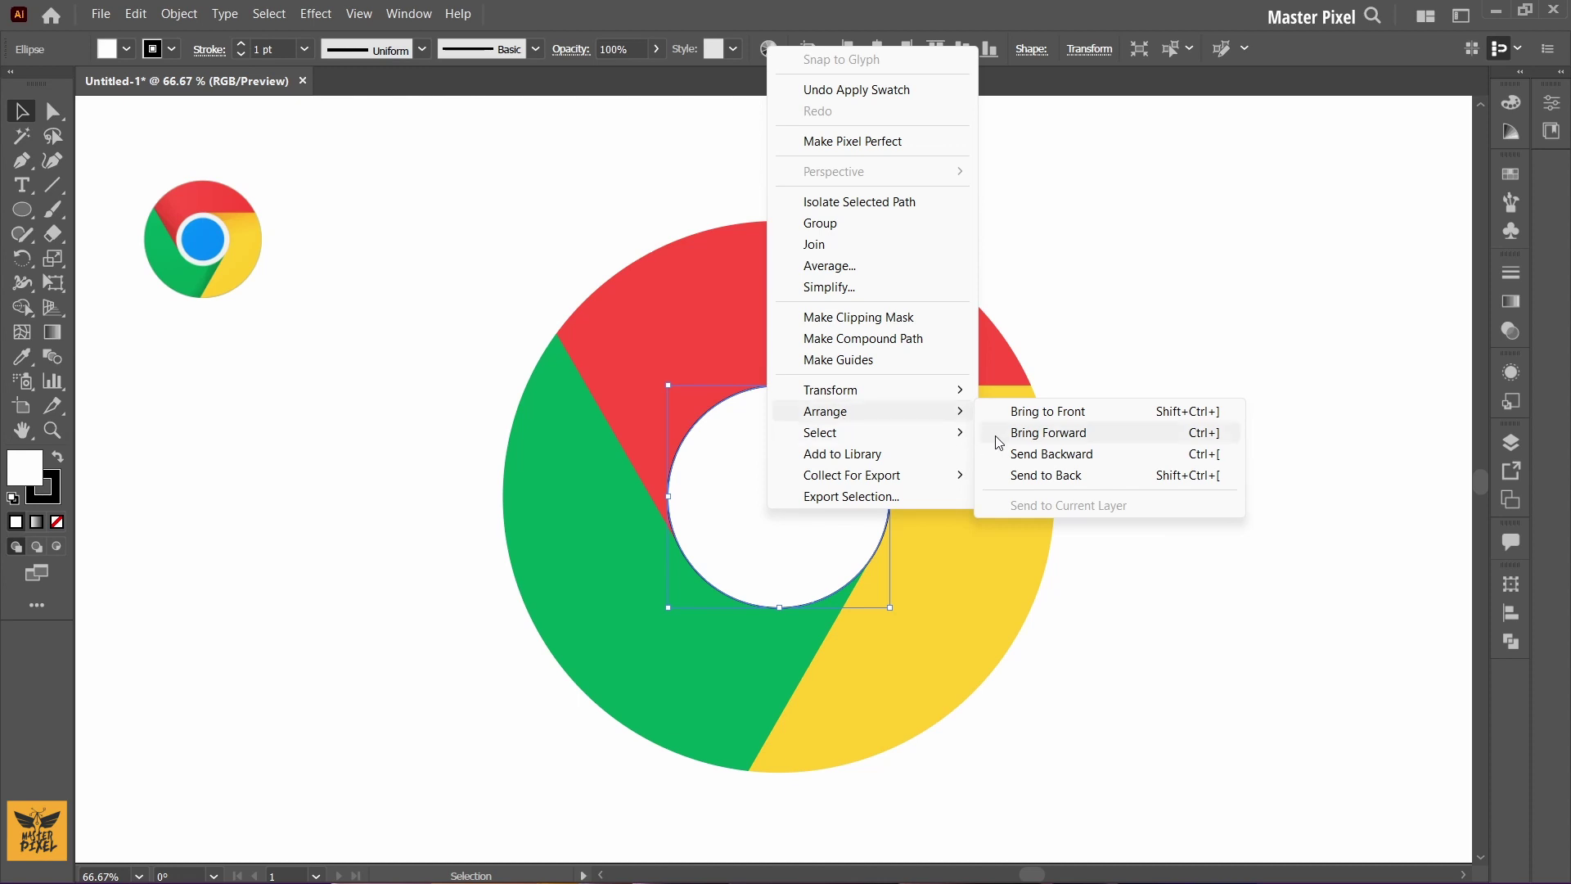
left_click(1019, 455)
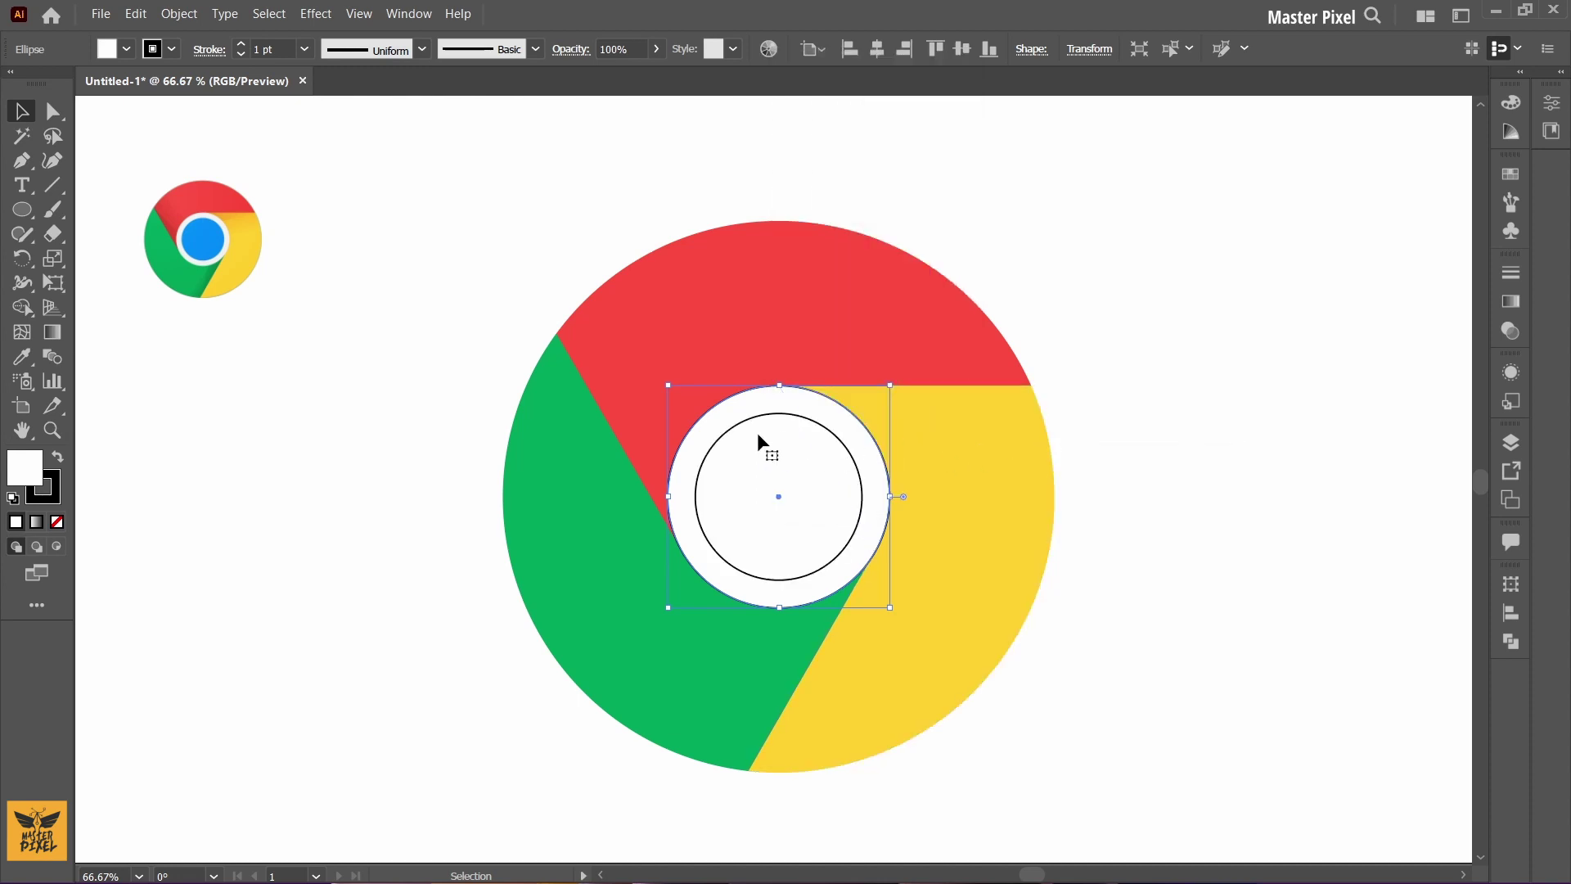
left_click(733, 426)
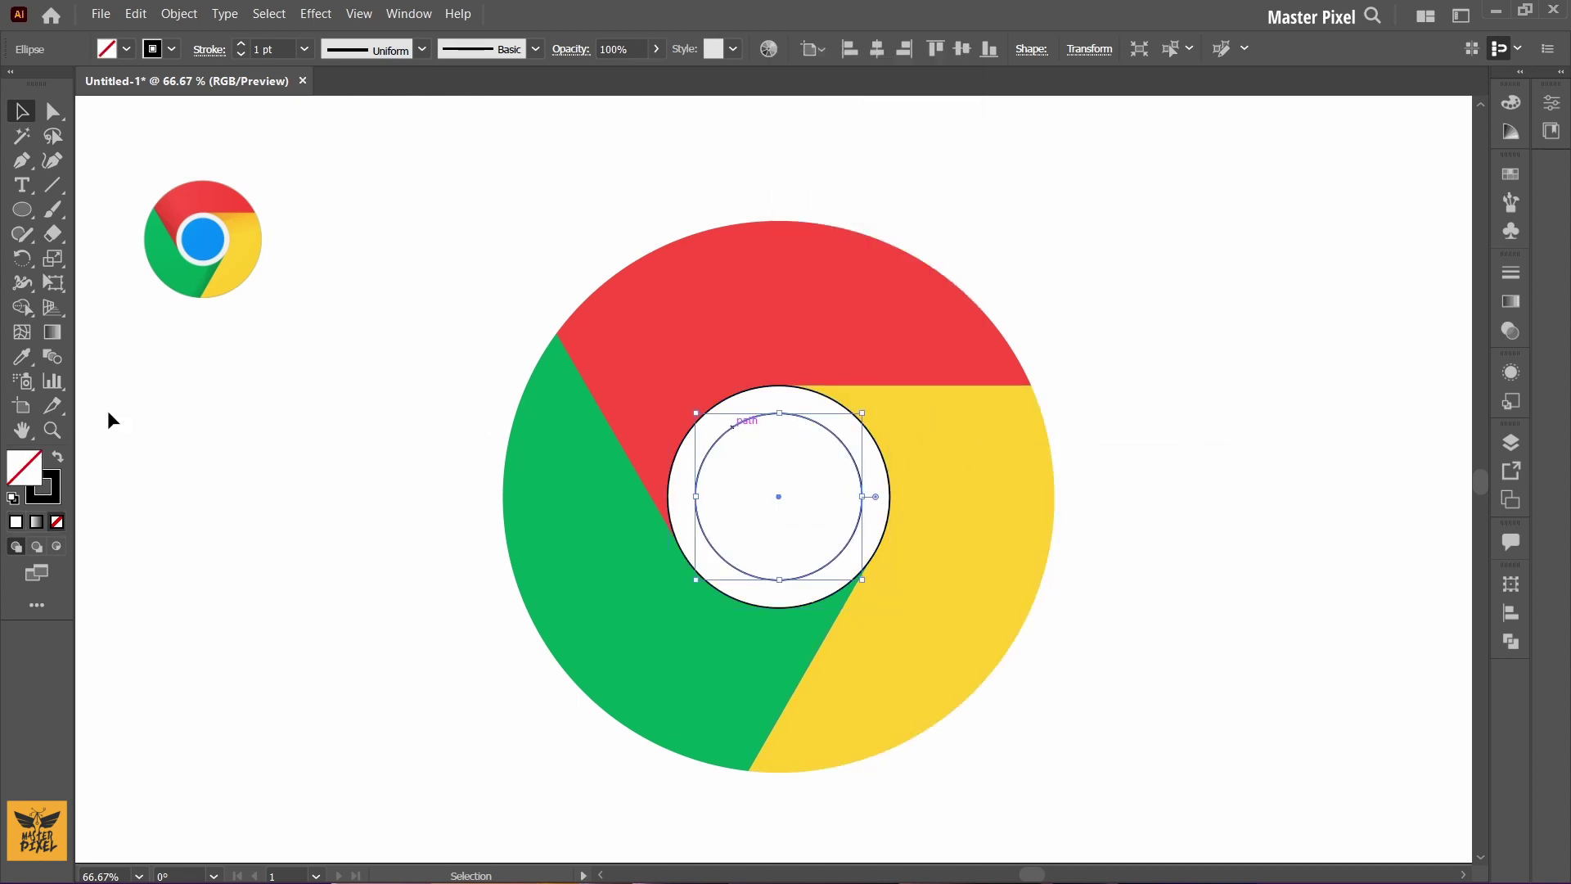
left_click(22, 358)
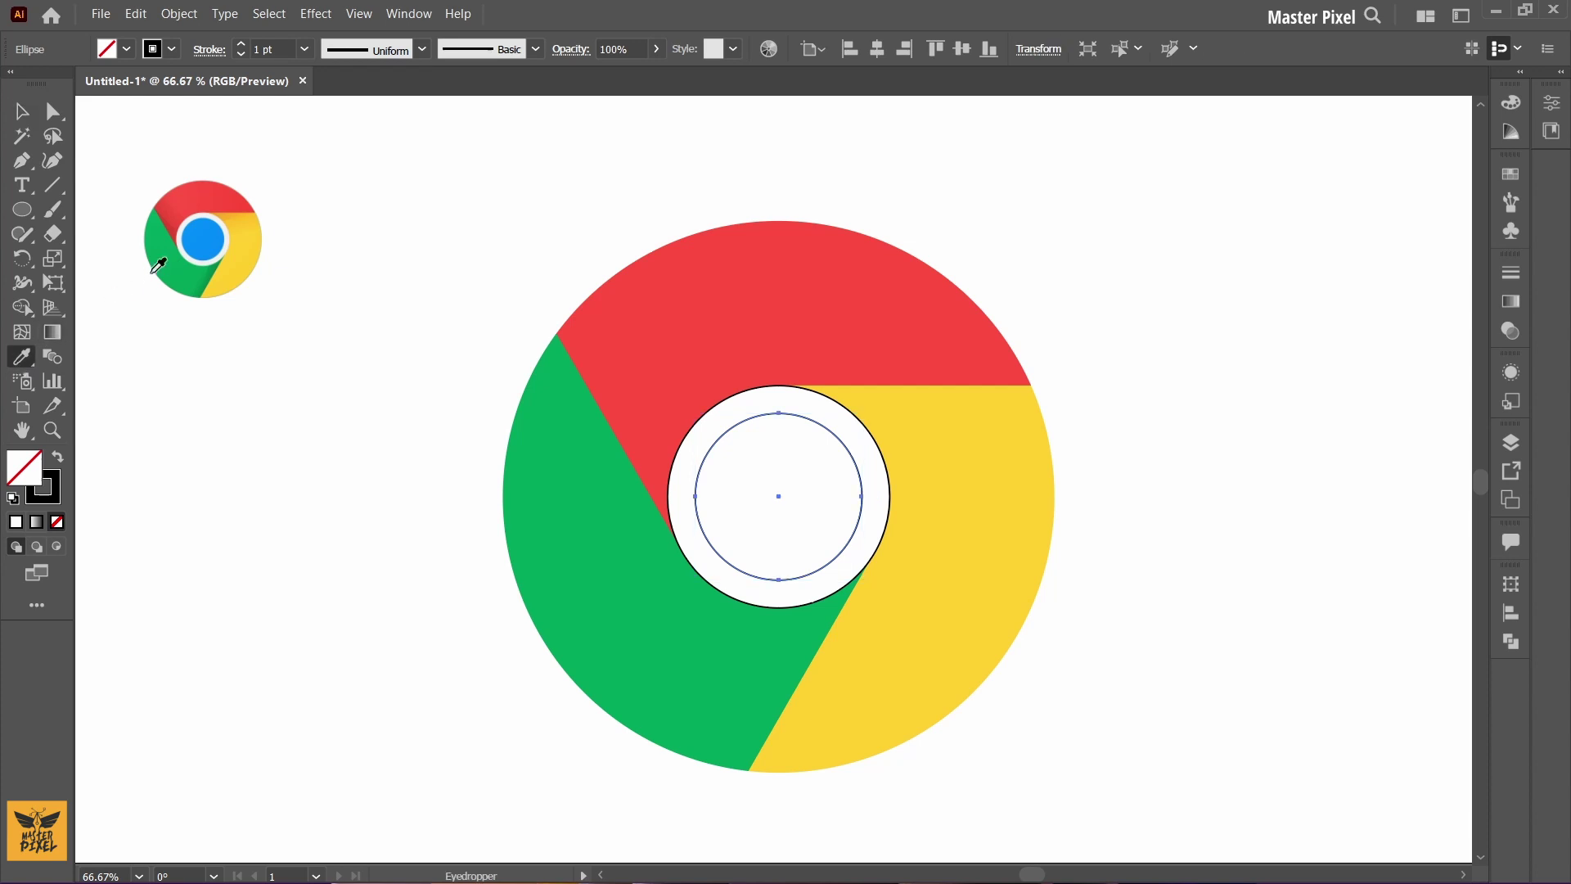
Step: Eyedrop the reference logo's blue into the small circle and set the white ring's stroke to None
left_click(210, 242)
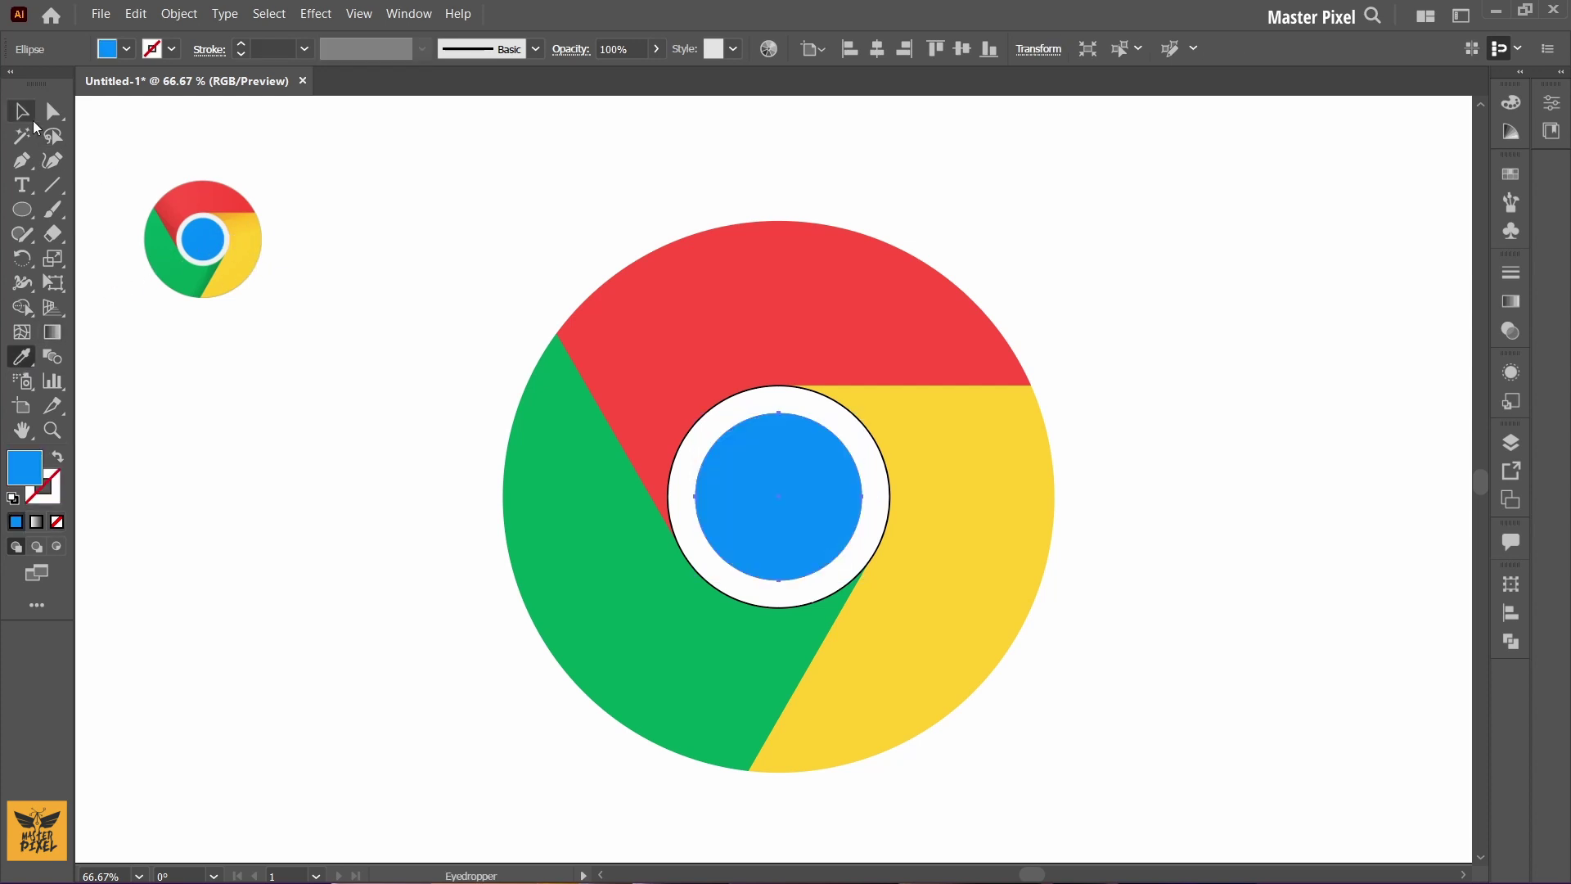
left_click(22, 110)
left_click(739, 402)
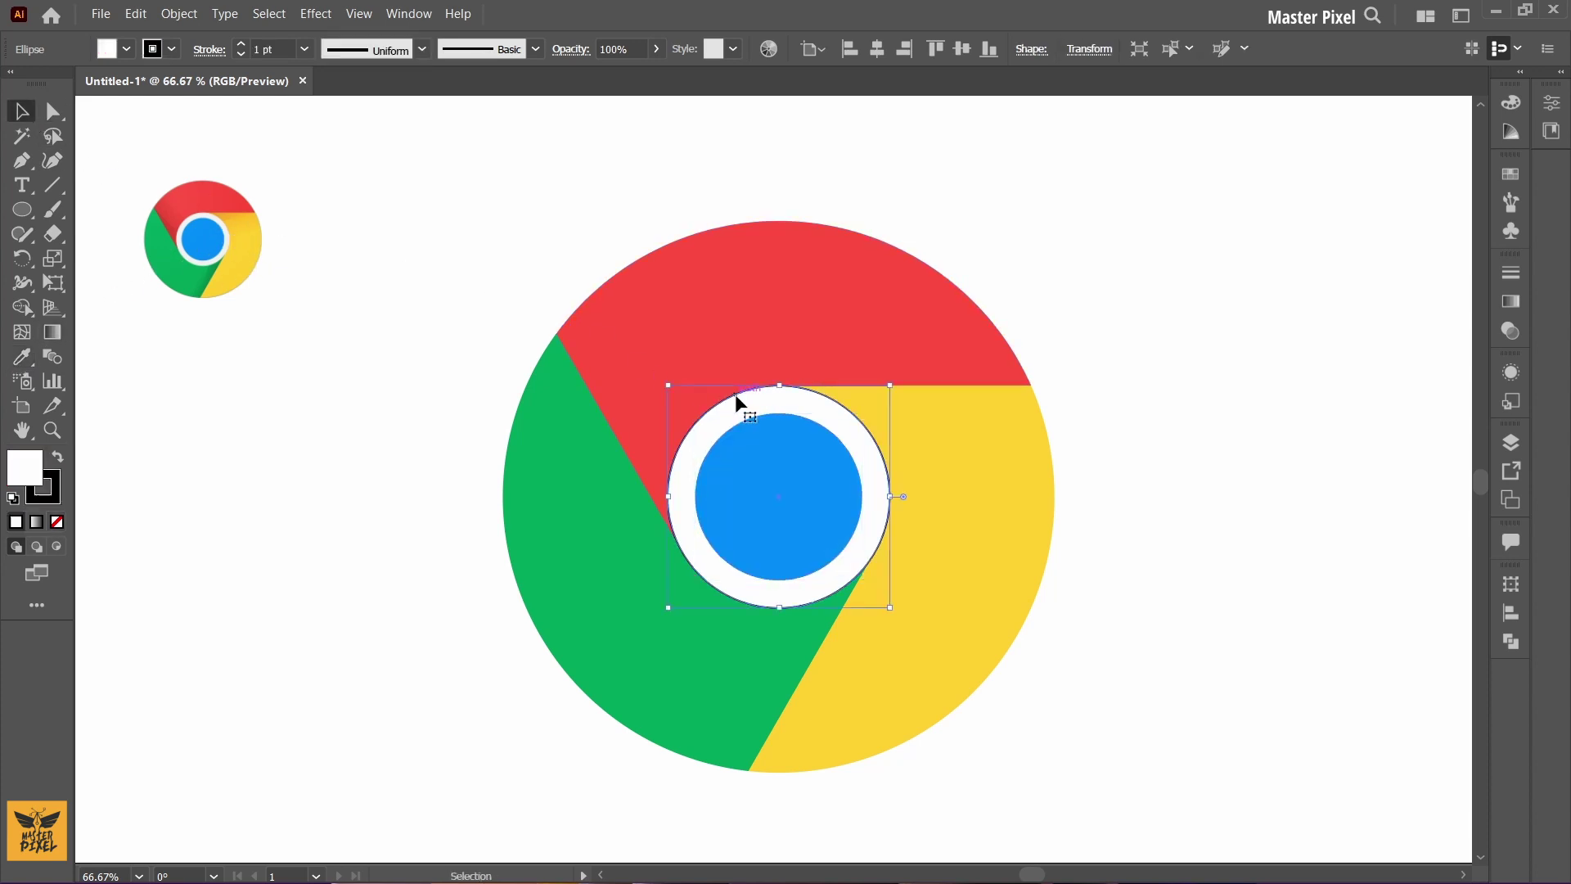
left_click(170, 49)
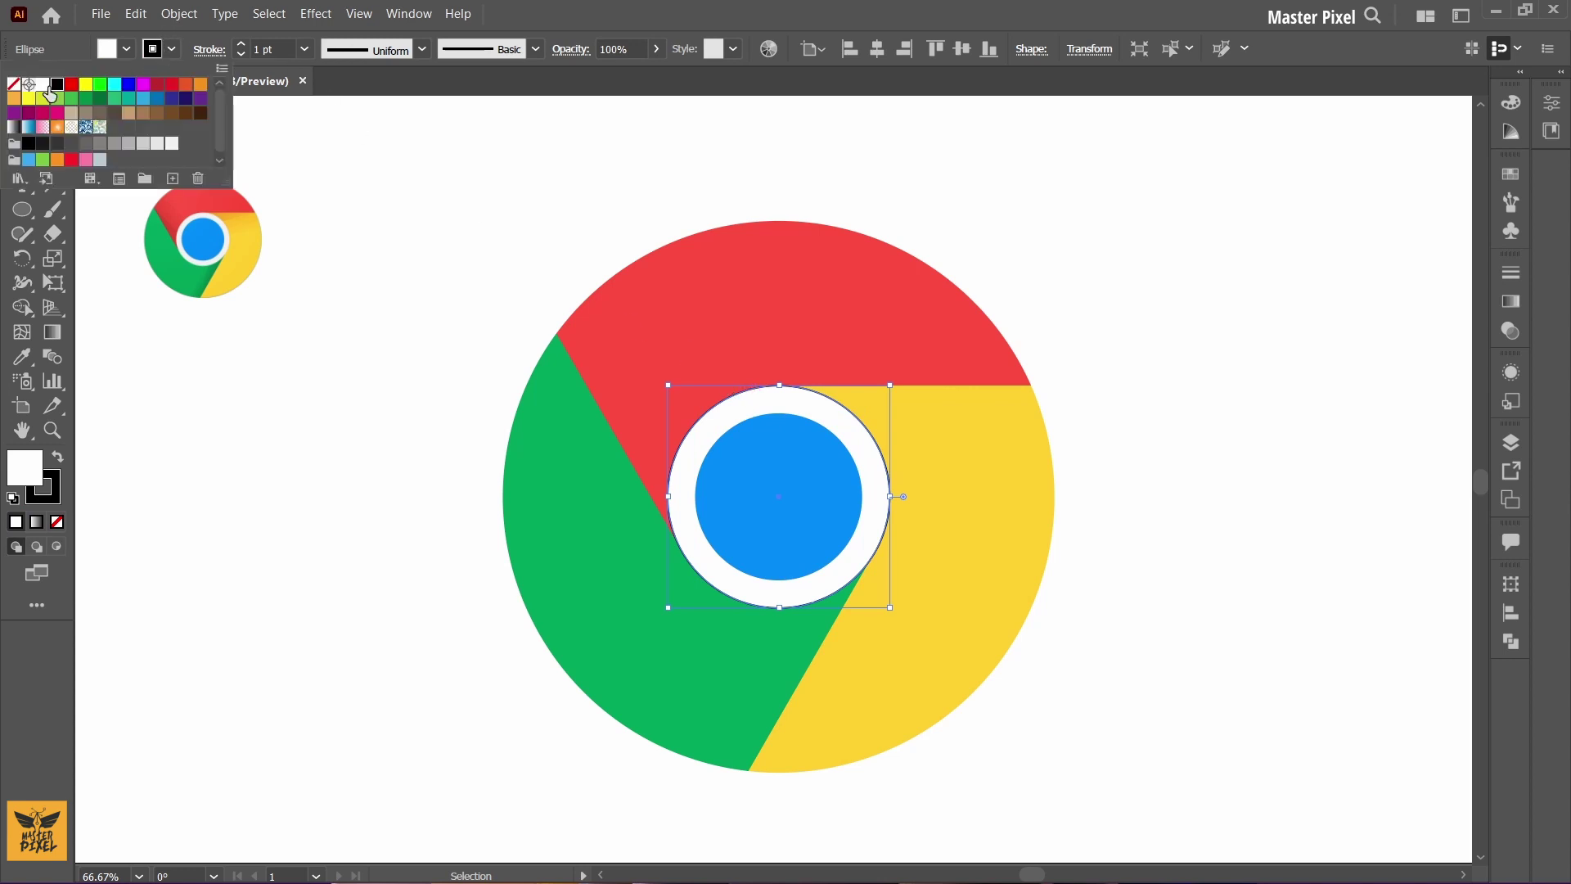
left_click(14, 84)
left_click(328, 466)
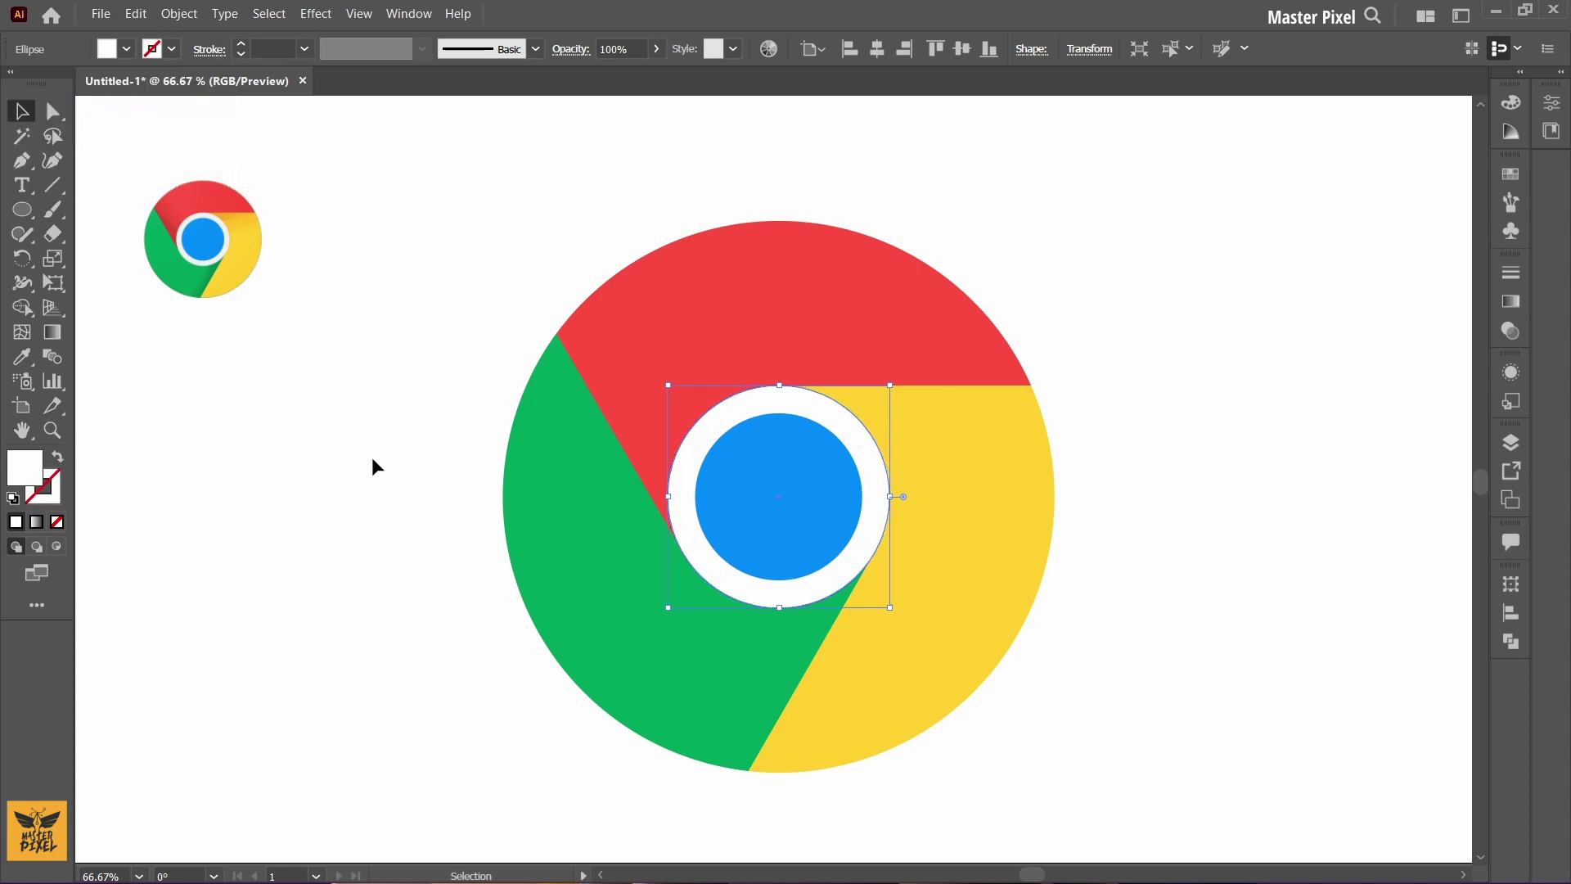
left_click(412, 406)
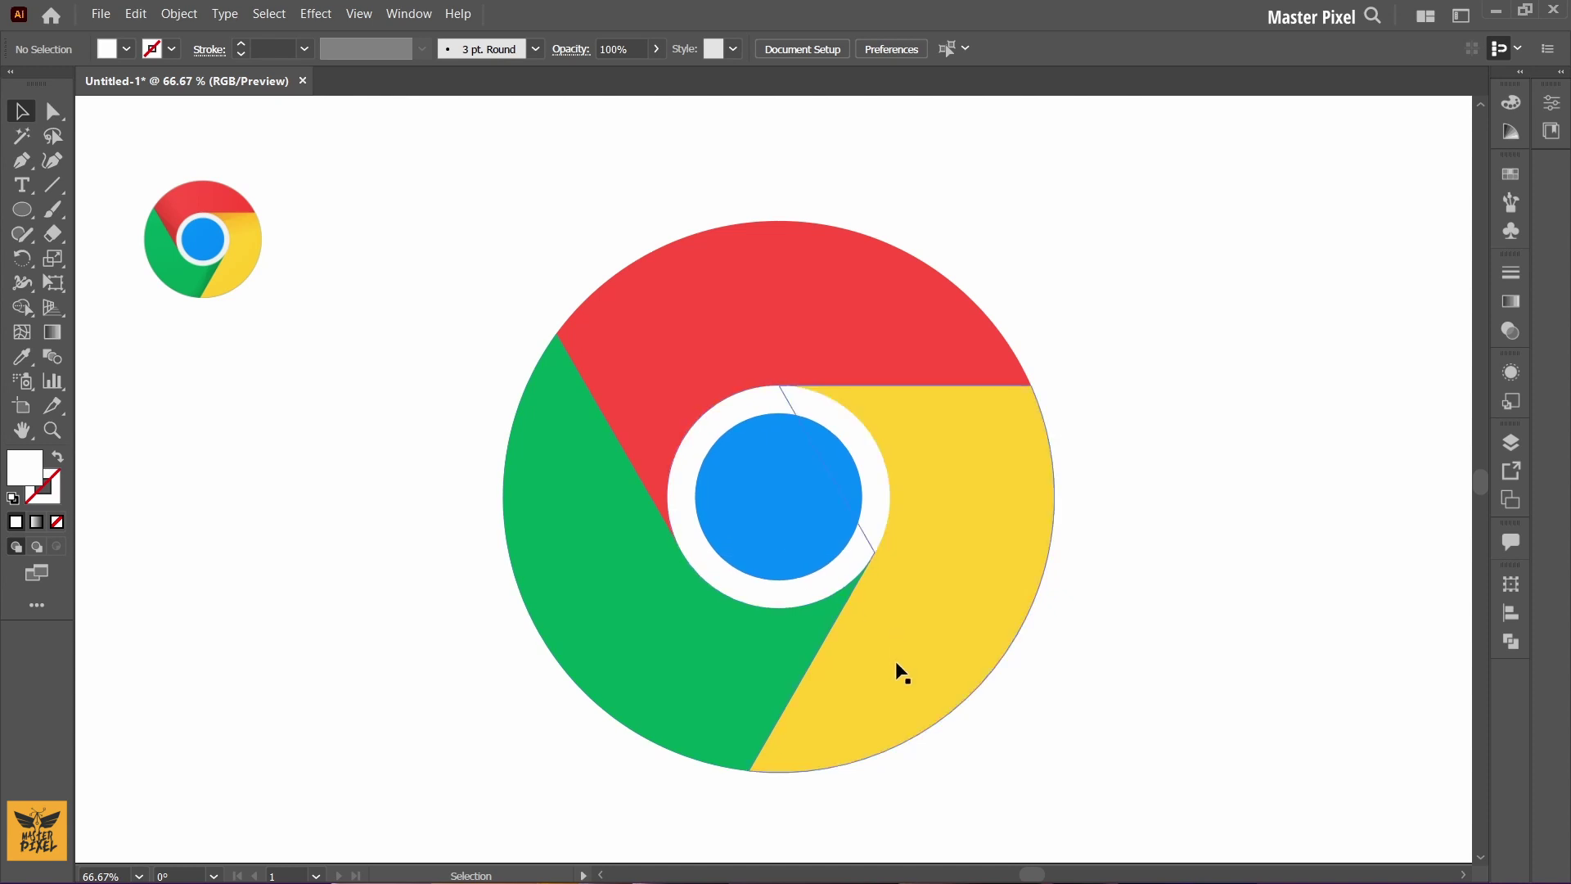